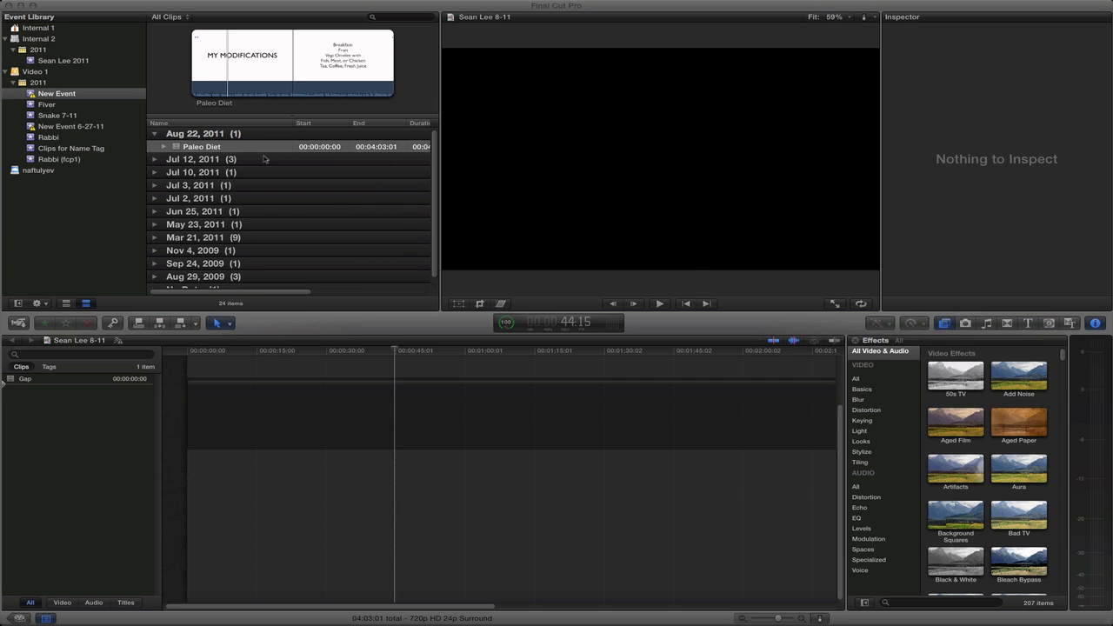
Step: Replace the empty timeline gap with the 4:03:01 Paleo Diet clip from the event
{"action": "left_click", "coordinate": [235, 150]}
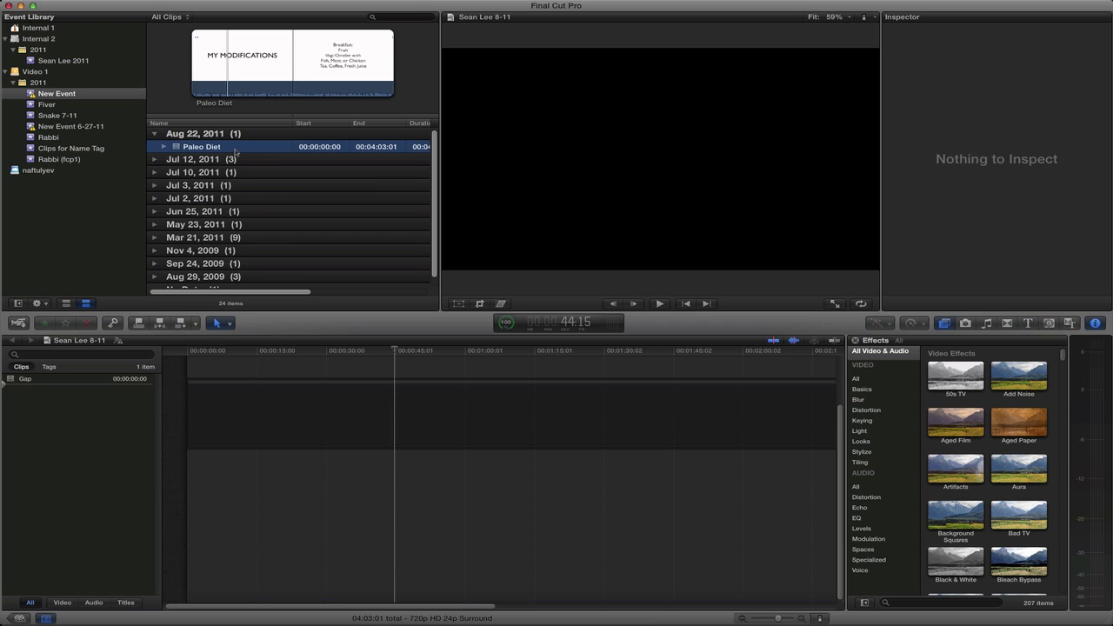
{"action": "left_click_drag", "start_coordinate": [235, 150], "coordinate": [216, 409]}
{"action": "left_click_drag", "start_coordinate": [218, 223], "coordinate": [199, 424]}
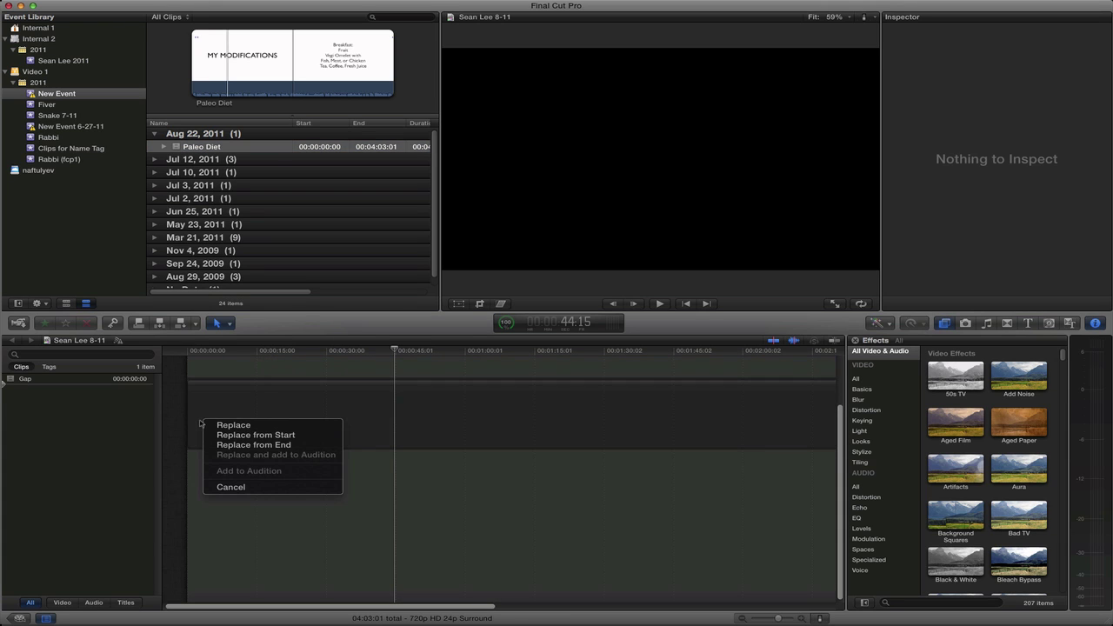
{"action": "left_click", "coordinate": [217, 425]}
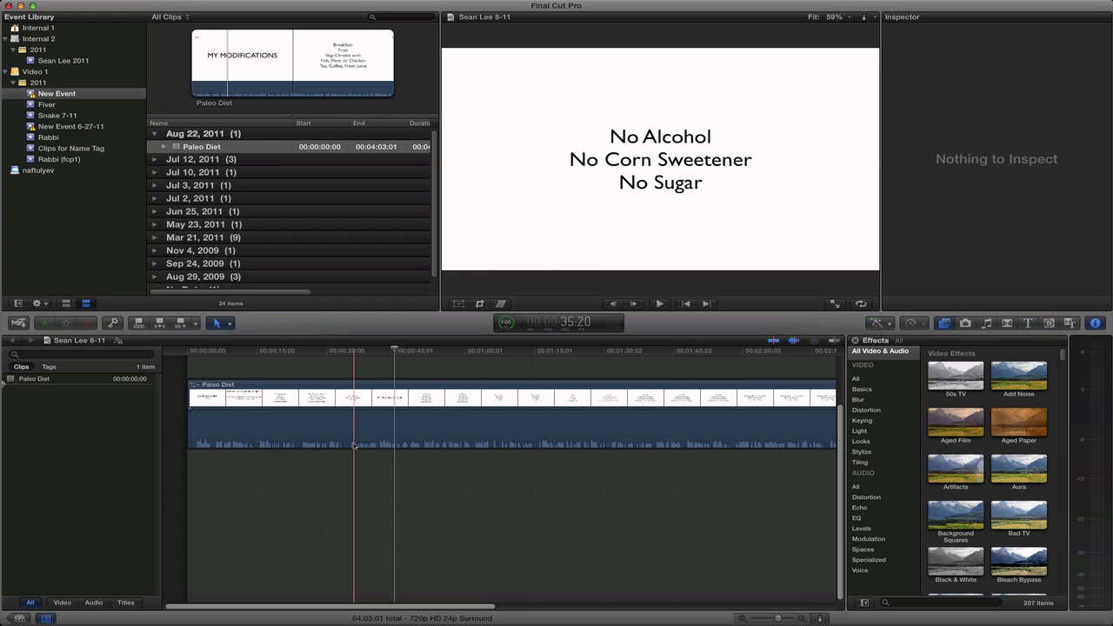
Step: Show the Paleo Diet clip's Audio Enhancements in the Inspector's Audio tab
{"action": "left_click", "coordinate": [247, 421]}
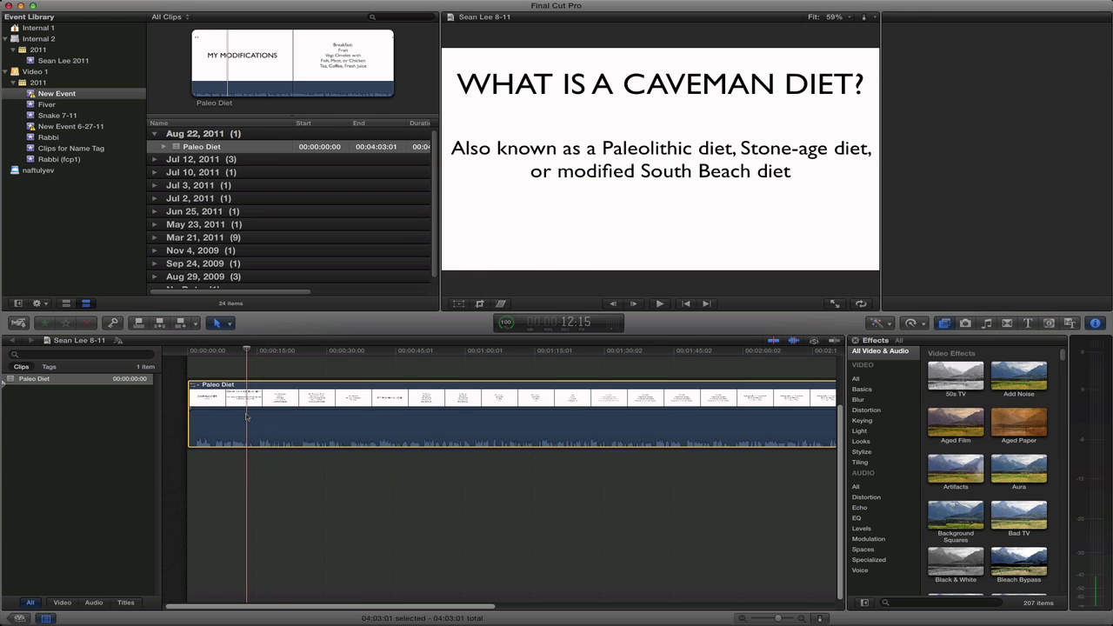
{"action": "key", "text": "super+4"}
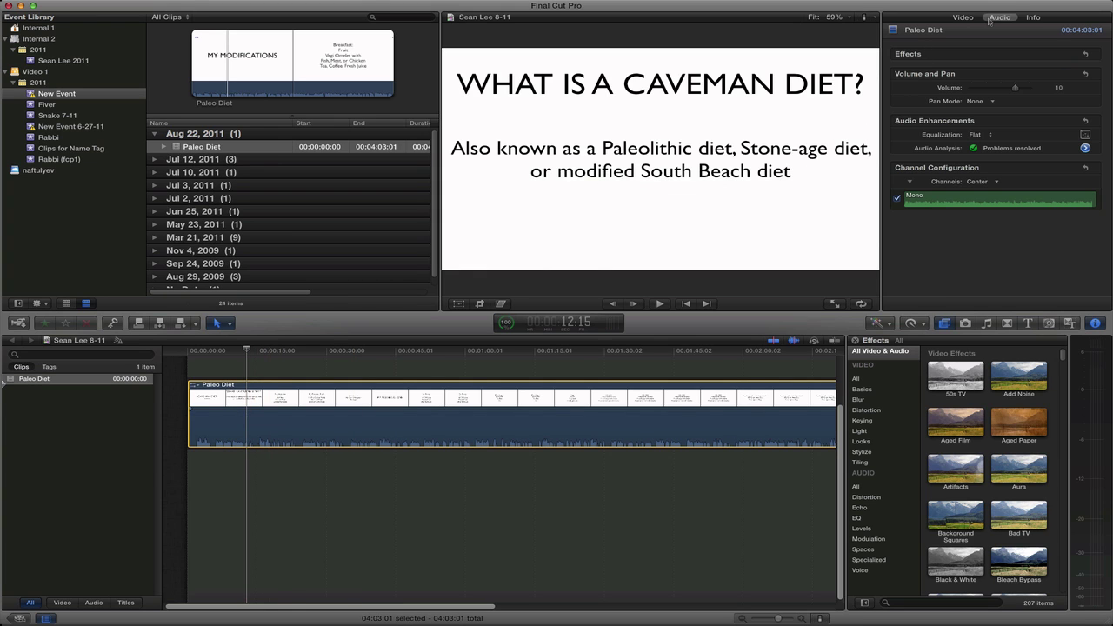
{"action": "left_click", "coordinate": [998, 18]}
{"action": "left_click", "coordinate": [972, 199]}
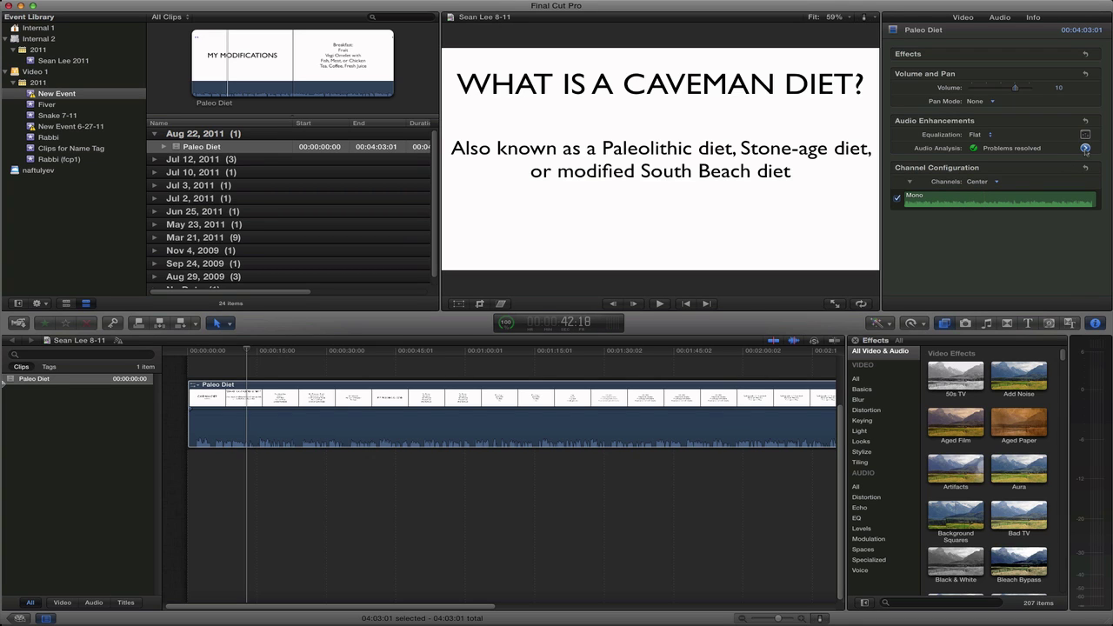
{"action": "left_click", "coordinate": [1085, 149]}
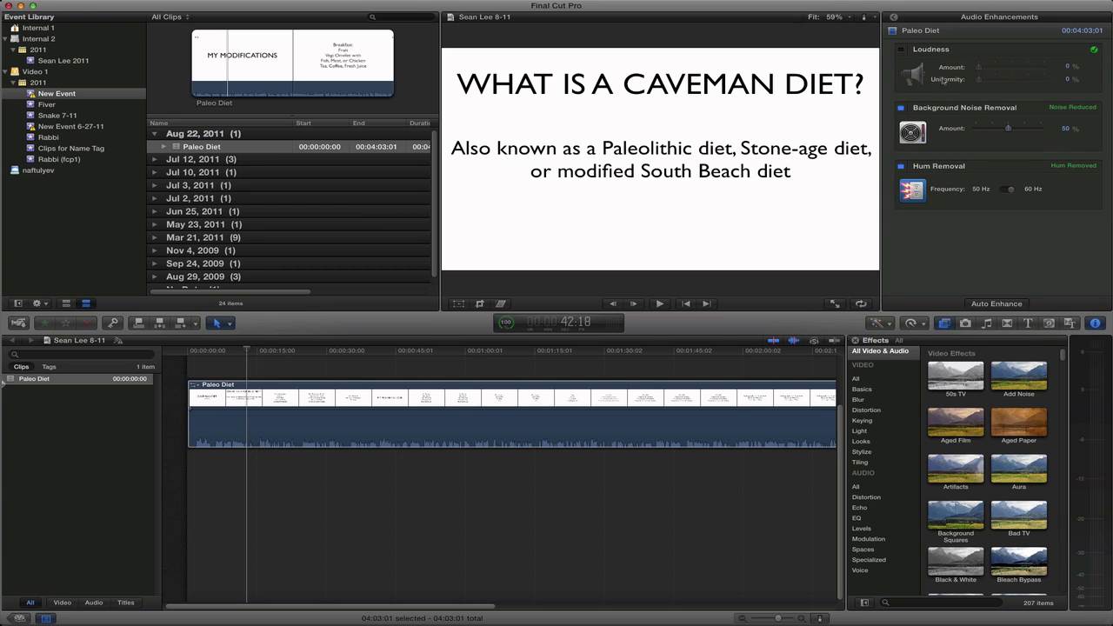
{"action": "left_click", "coordinate": [901, 107]}
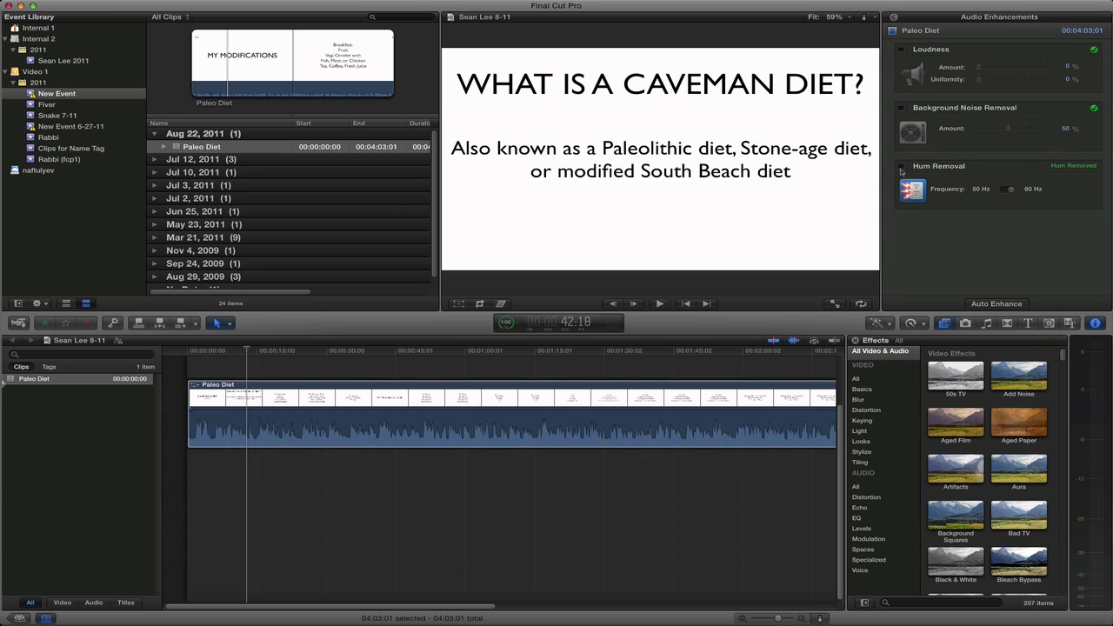
{"action": "left_click", "coordinate": [901, 167]}
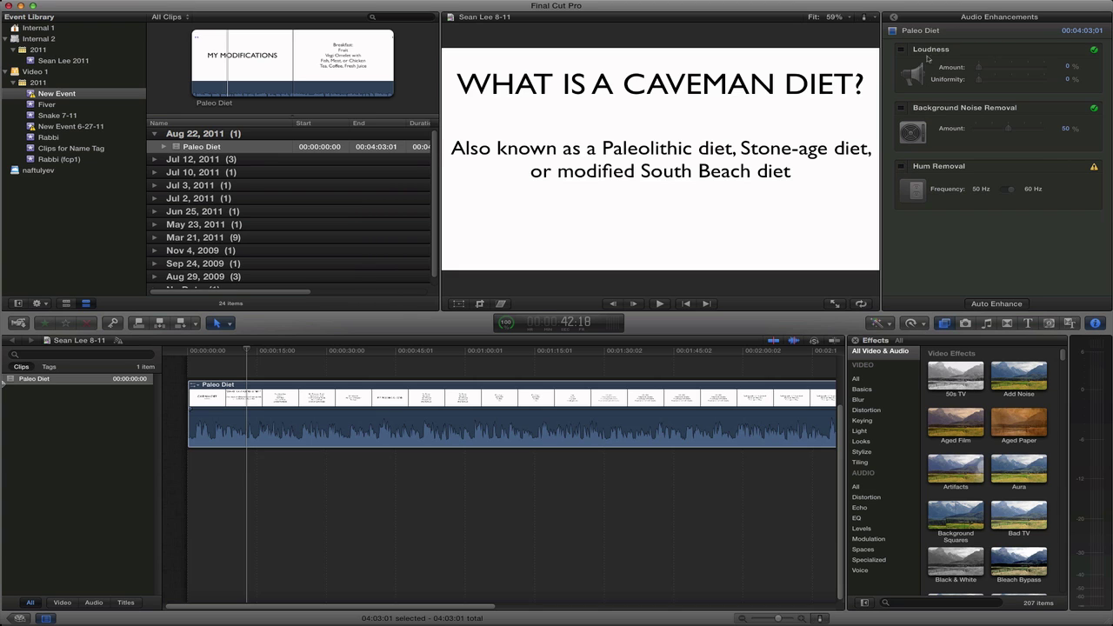
{"action": "left_click", "coordinate": [893, 16]}
{"action": "left_click", "coordinate": [221, 424]}
{"action": "key", "text": "space"}
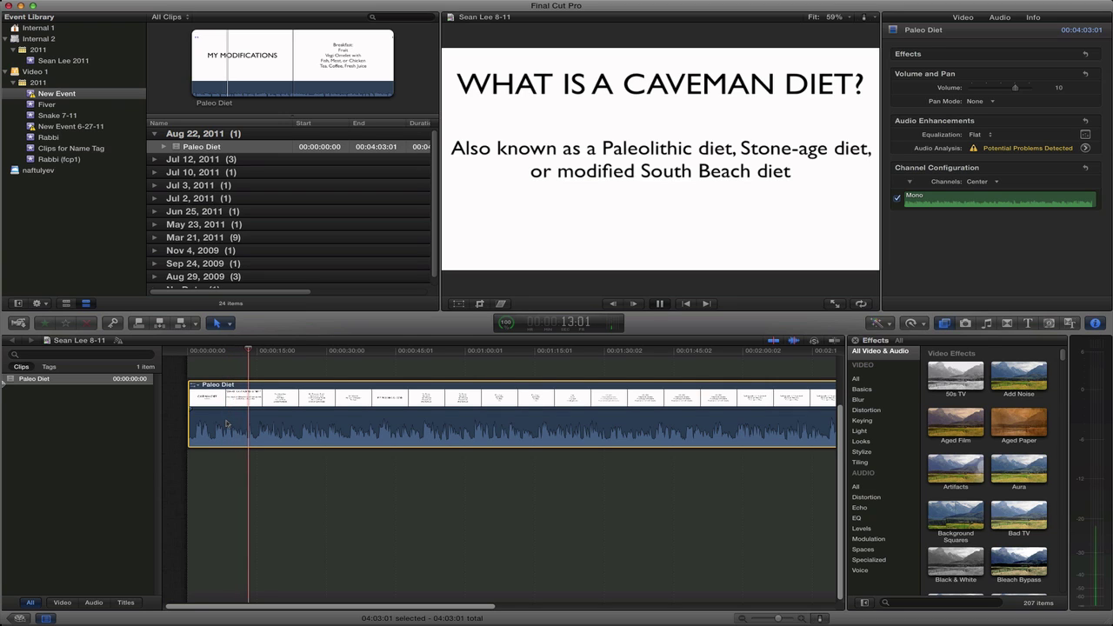
{"action": "key", "text": "space"}
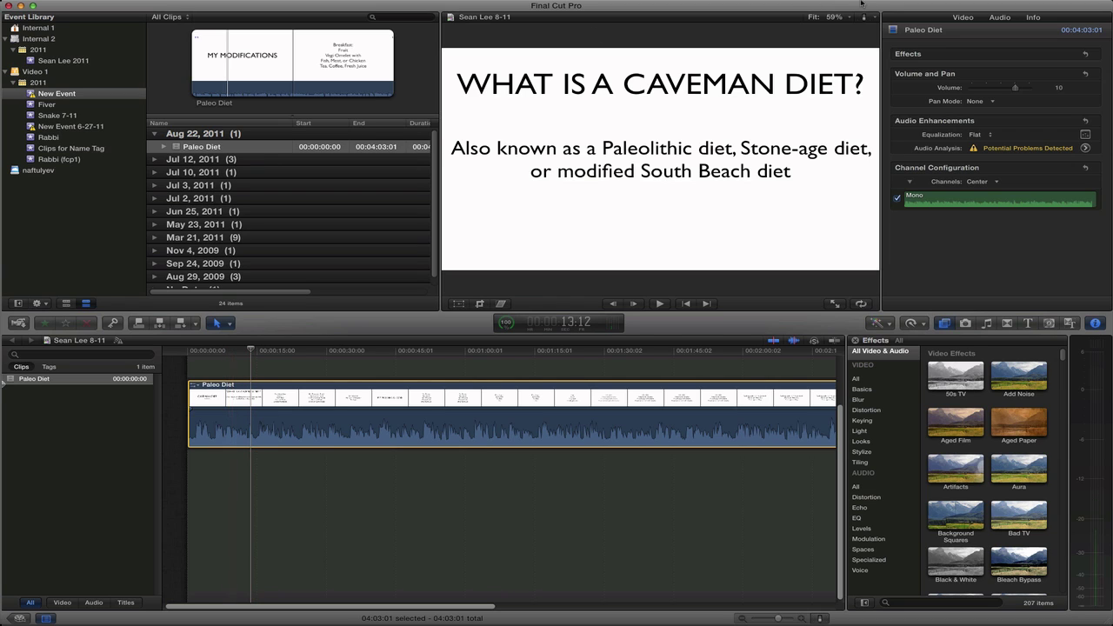
{"action": "left_click", "coordinate": [1086, 149]}
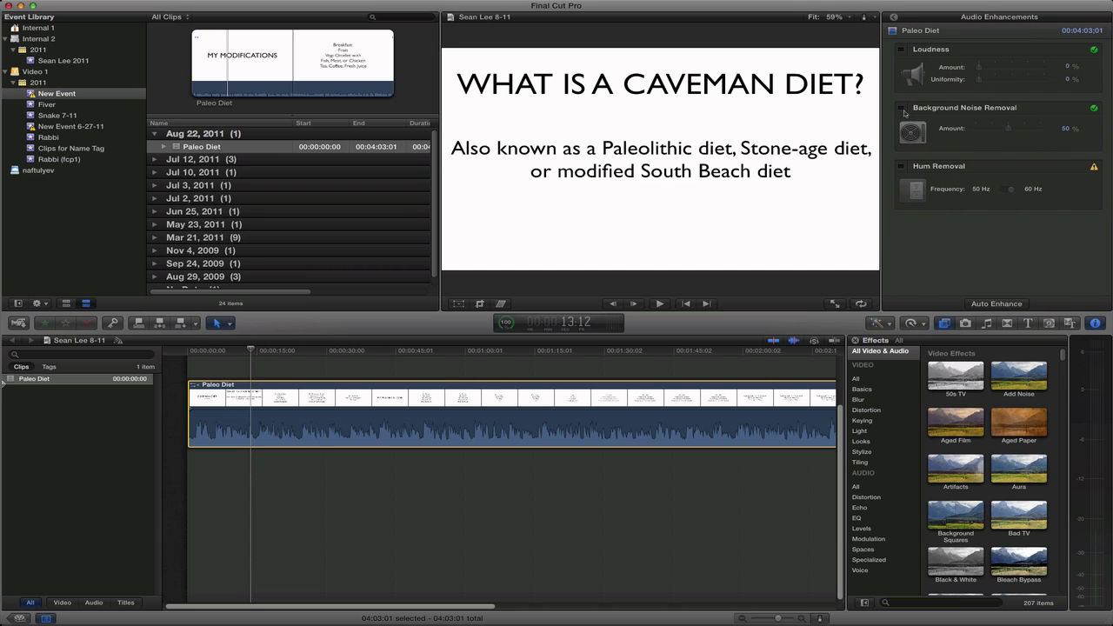
{"action": "left_click", "coordinate": [901, 169]}
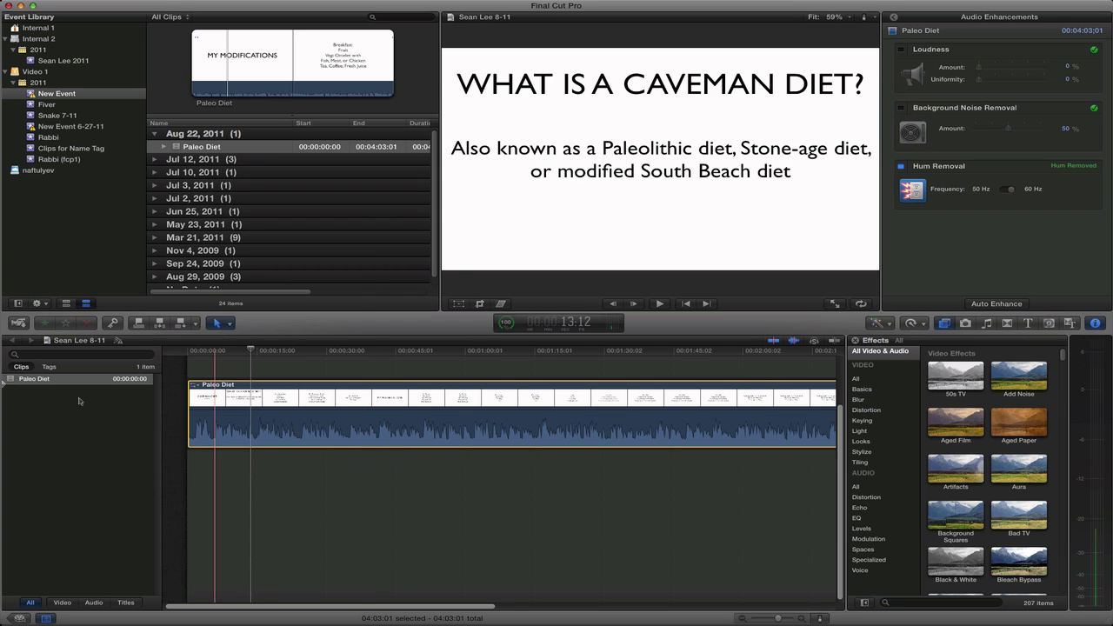
{"action": "key", "text": "space"}
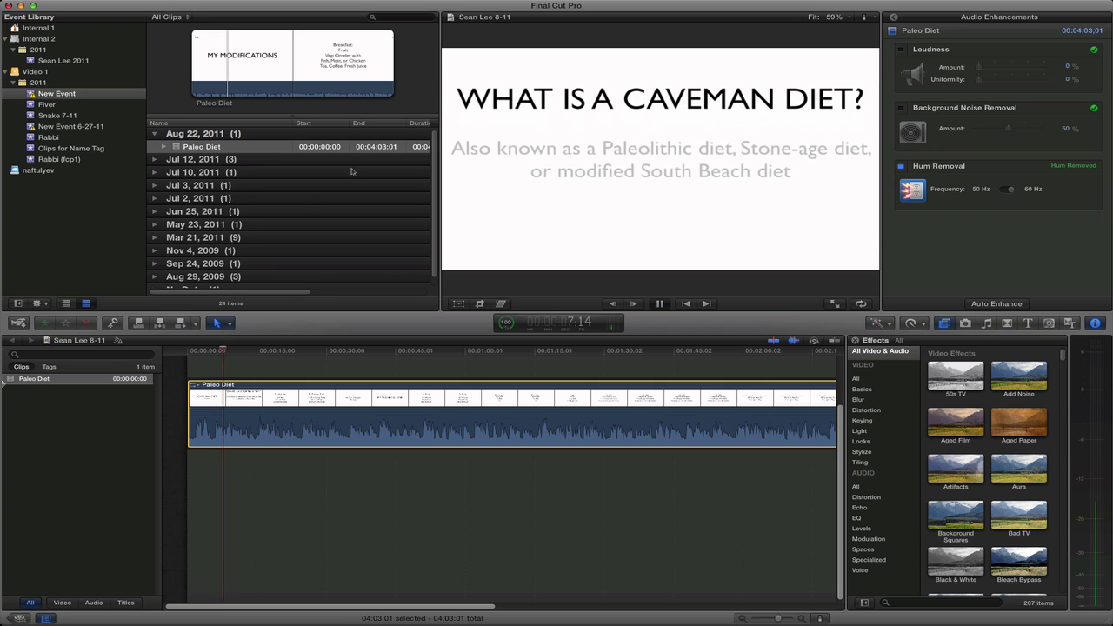
{"action": "key", "text": "space"}
{"action": "left_click", "coordinate": [903, 109]}
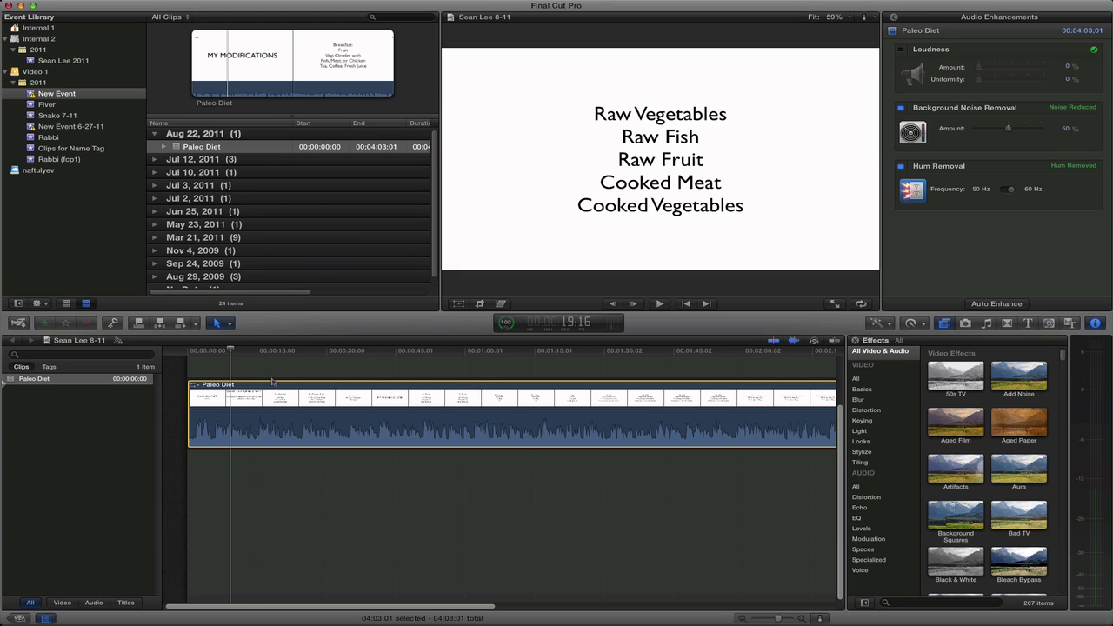
{"action": "key", "text": "space"}
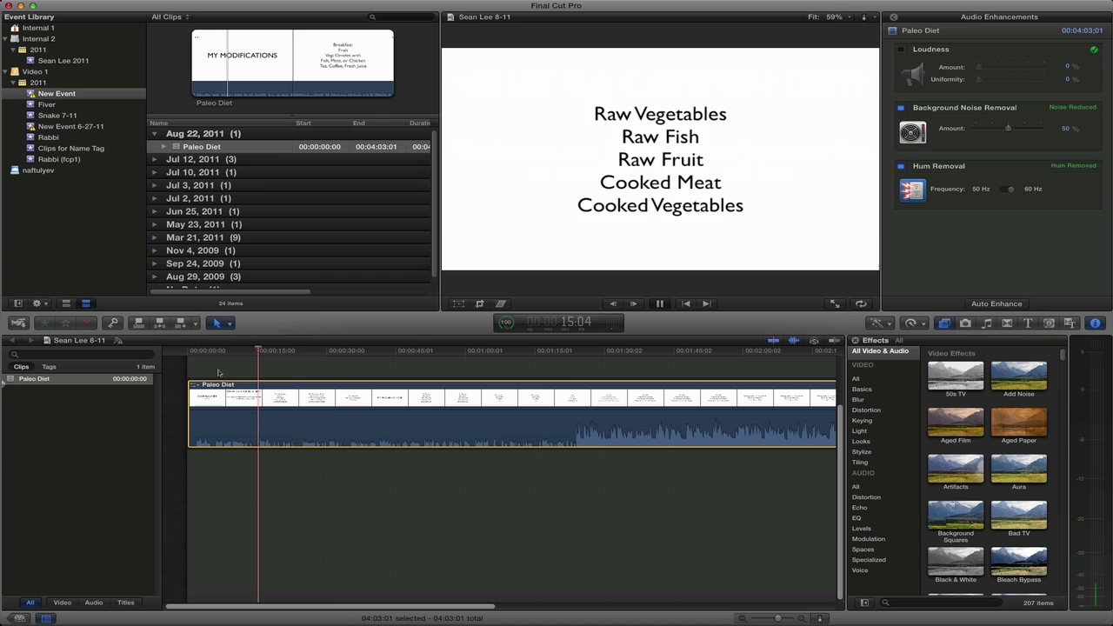
Step: Turn on Loudness for the Paleo Diet clip at 66% and play back to check it
{"action": "key", "text": "space"}
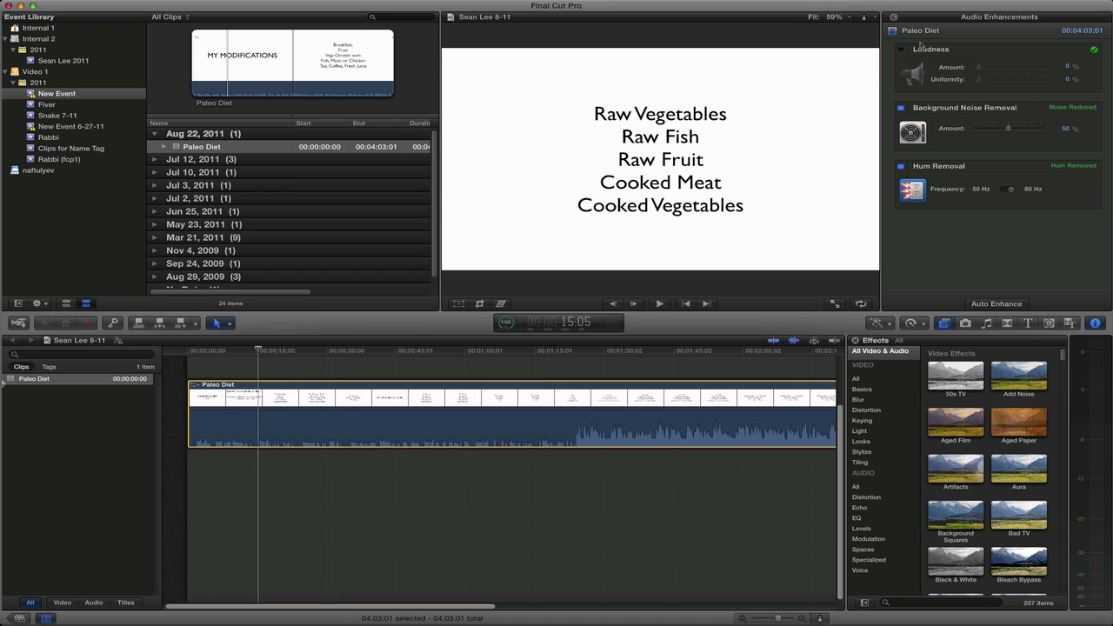
{"action": "left_click", "coordinate": [902, 51]}
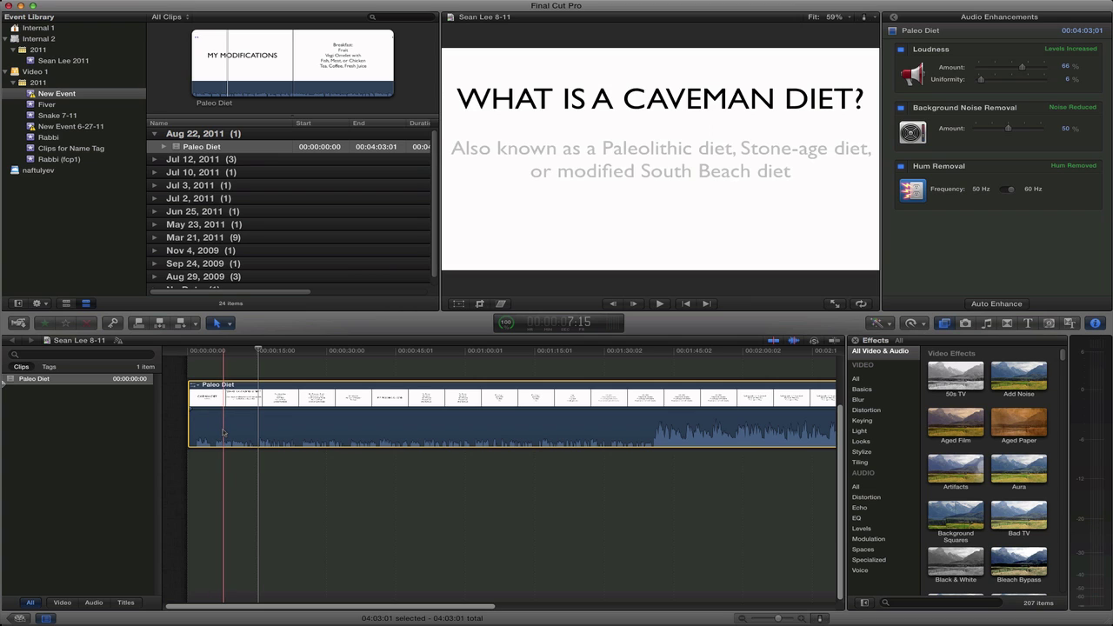
{"action": "key", "text": "space"}
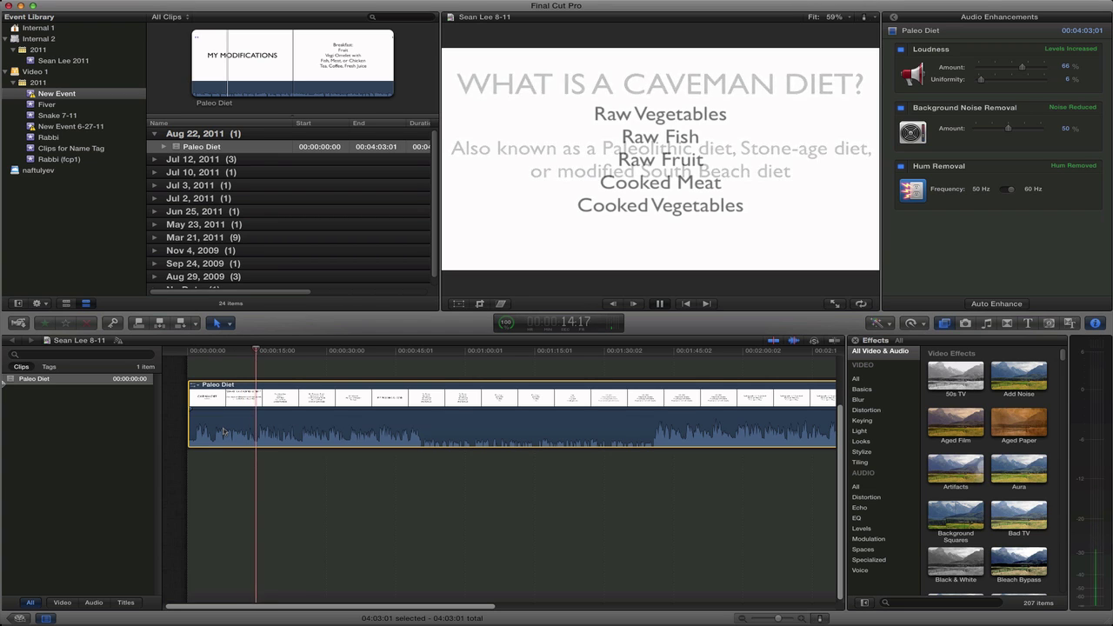
{"action": "key", "text": "space"}
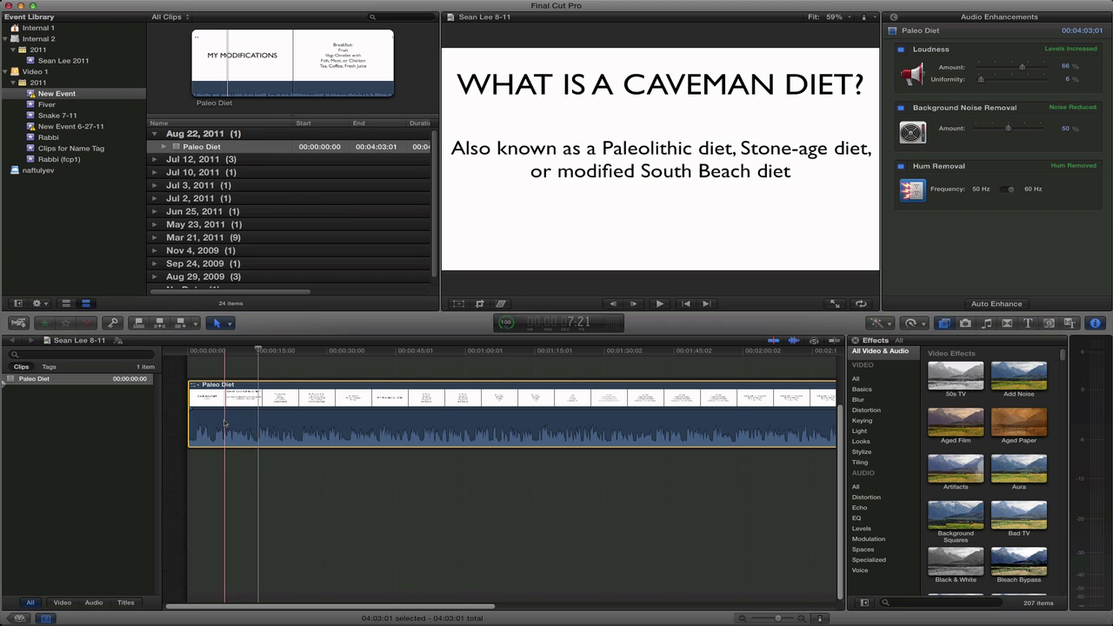
{"action": "key", "text": "space"}
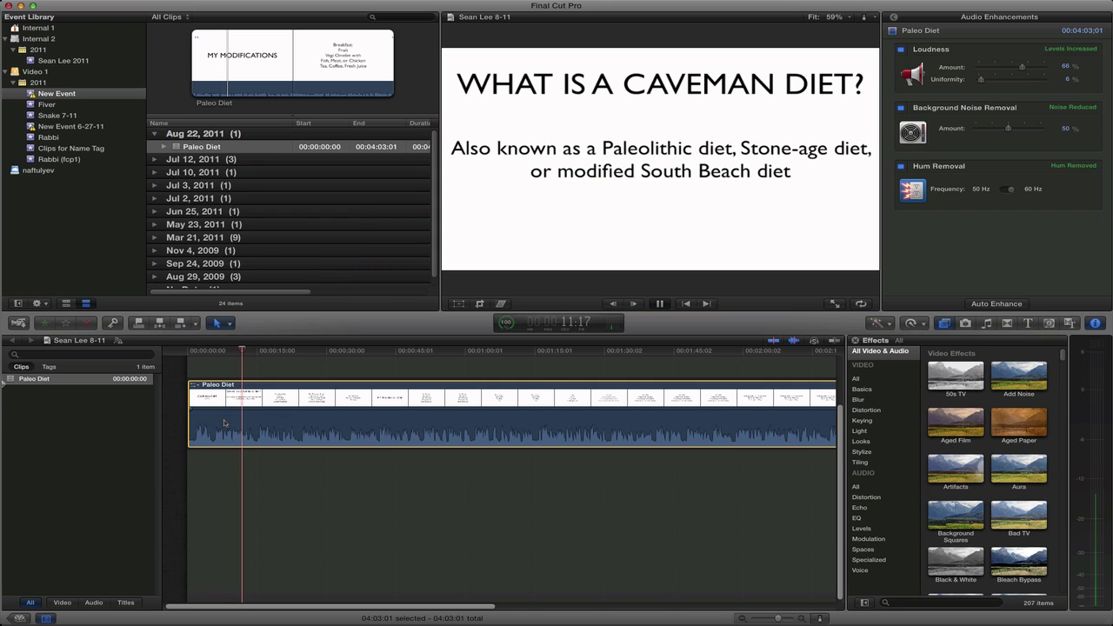
{"action": "key", "text": "space"}
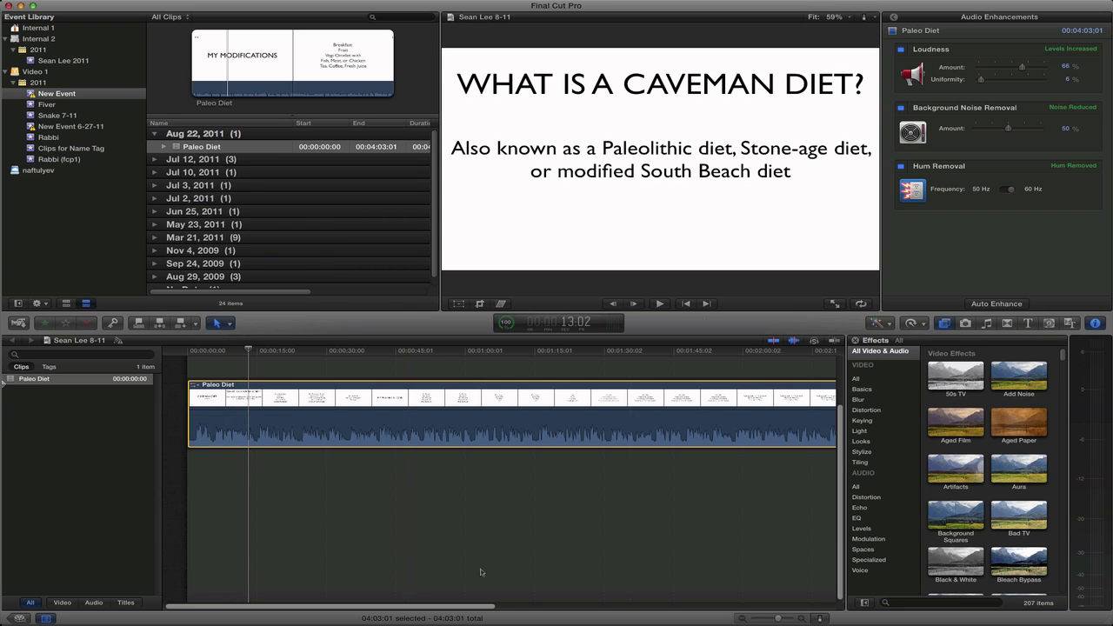
Step: Undo the loudness boost and detach the Paleo Diet clip's audio into its own clip
{"action": "right_click", "coordinate": [387, 425]}
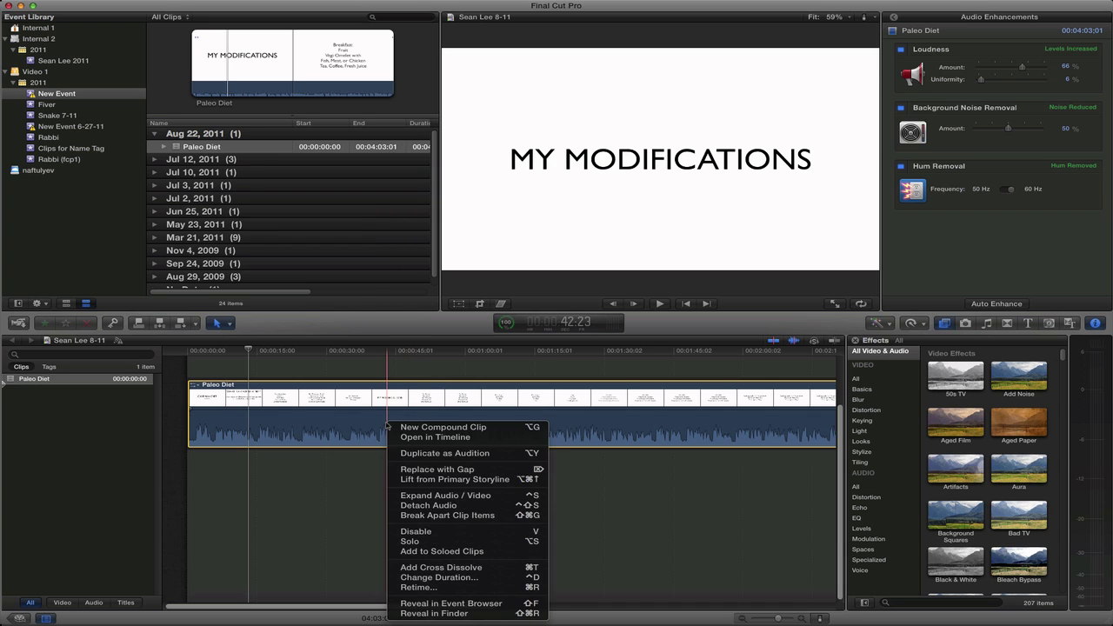
{"action": "left_click", "coordinate": [372, 425]}
{"action": "key", "text": "space"}
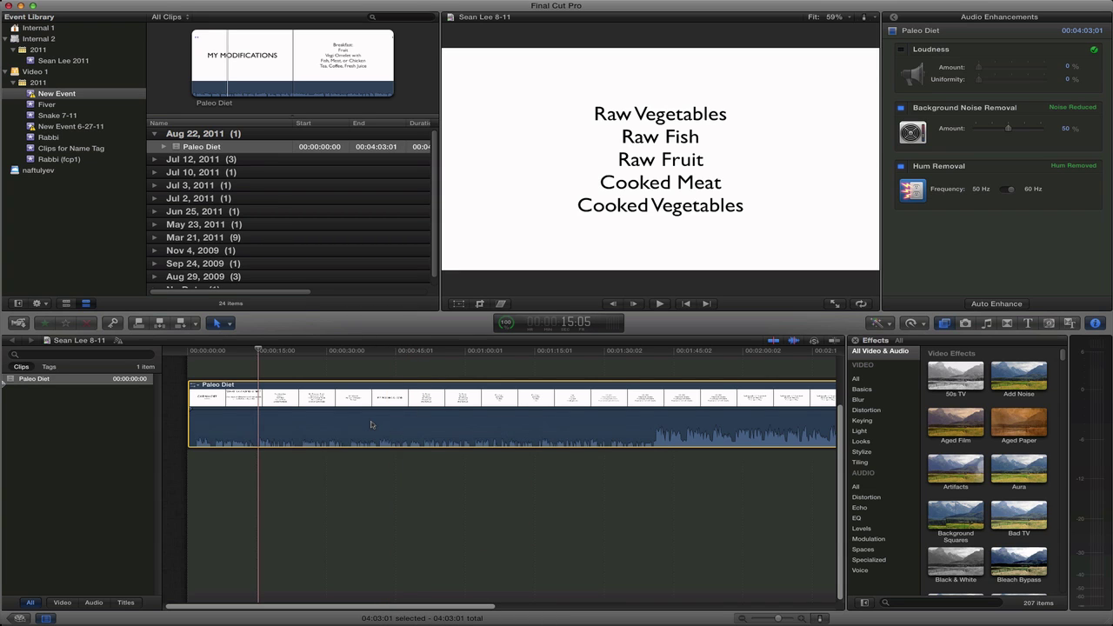
{"action": "right_click", "coordinate": [371, 424]}
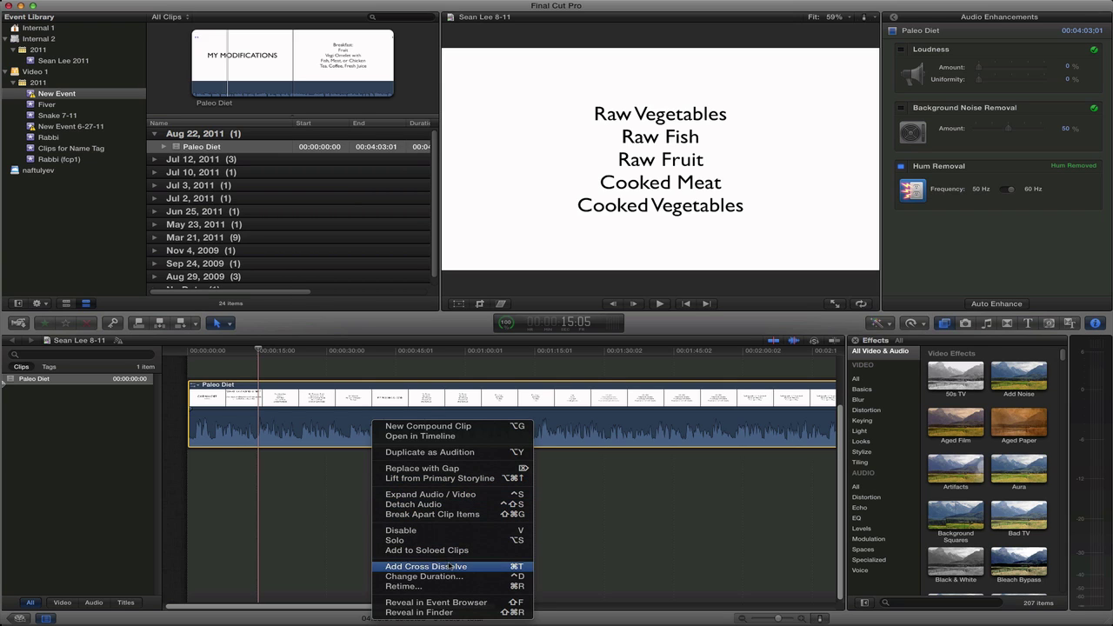
{"action": "left_click", "coordinate": [443, 504]}
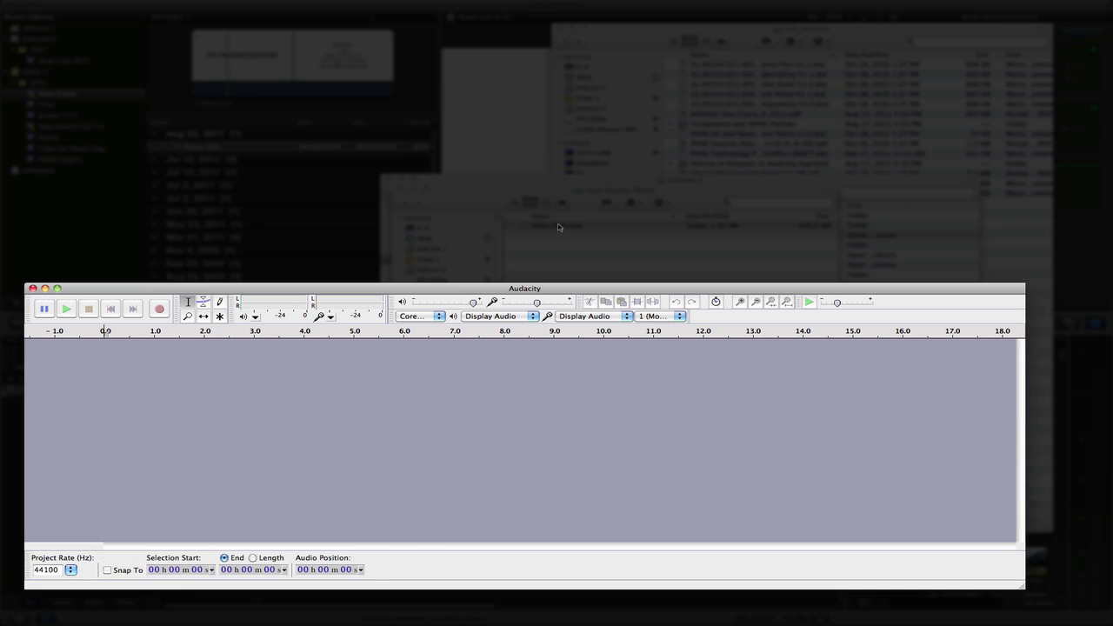
Step: Import the Paleo Diet video into Audacity and maximize the window
{"action": "left_click_drag", "start_coordinate": [559, 228], "coordinate": [523, 378]}
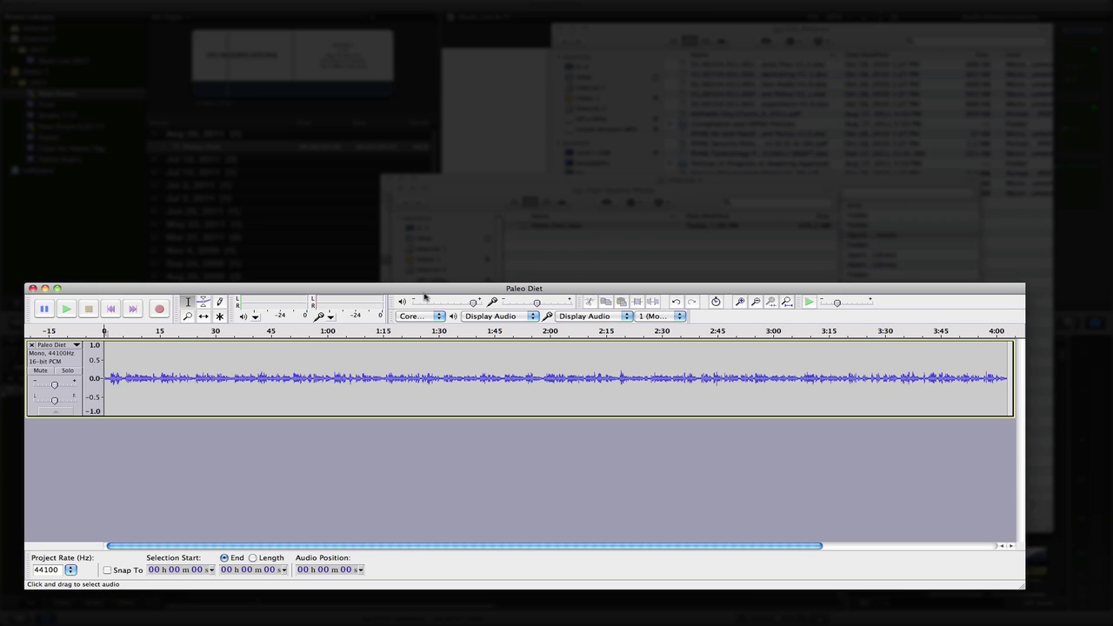
{"action": "left_click", "coordinate": [57, 287]}
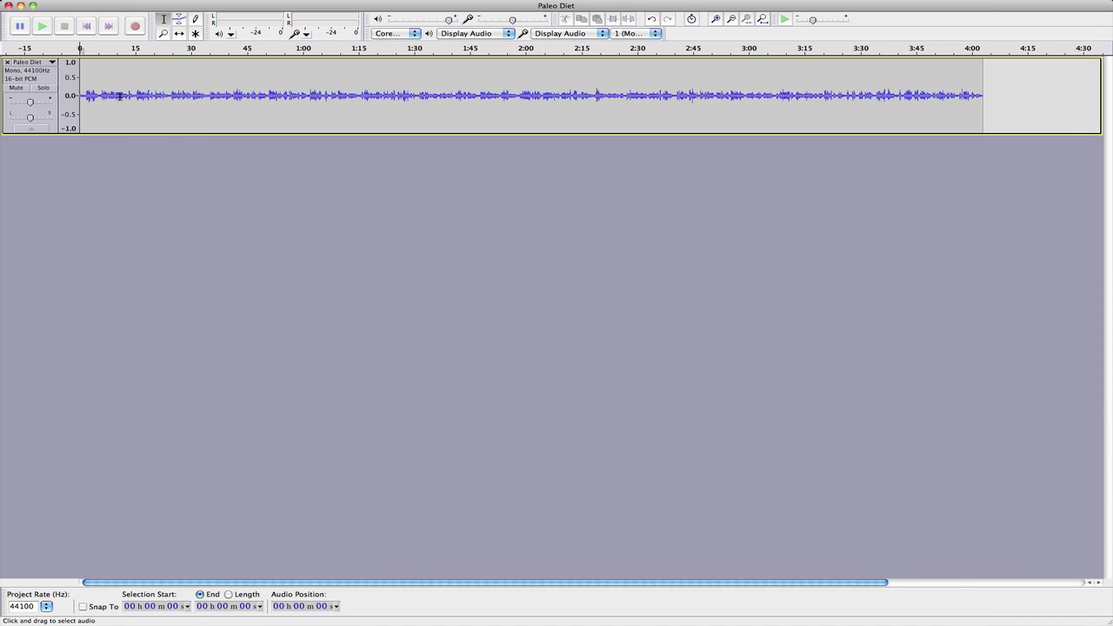
Step: Play the recording to listen, then zoom the timeline in three times
{"action": "key", "text": "space"}
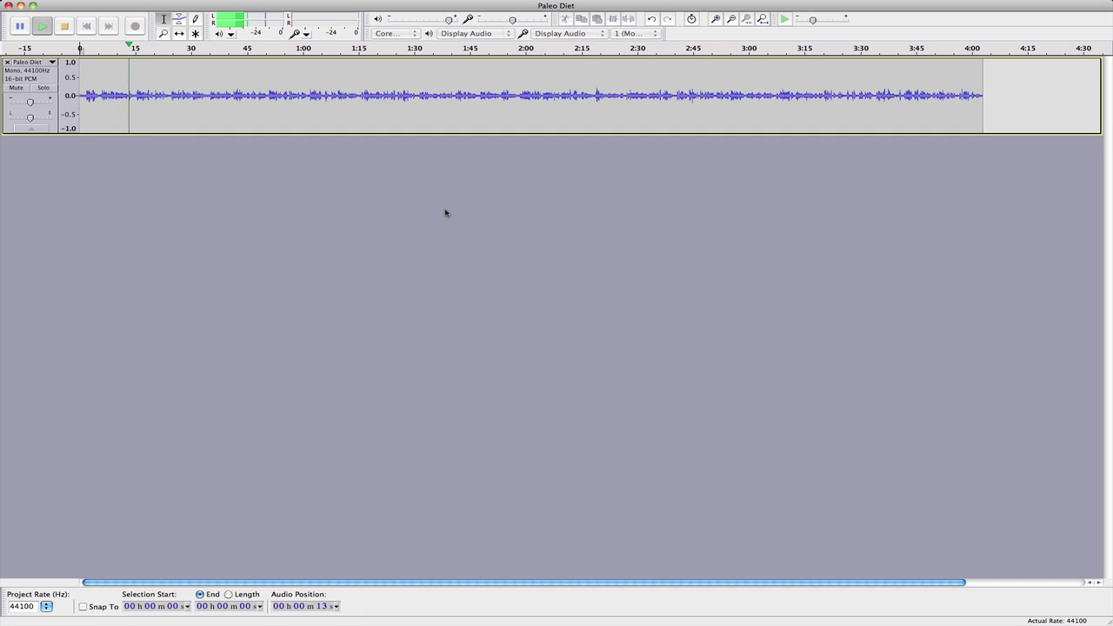
{"action": "key", "text": "space"}
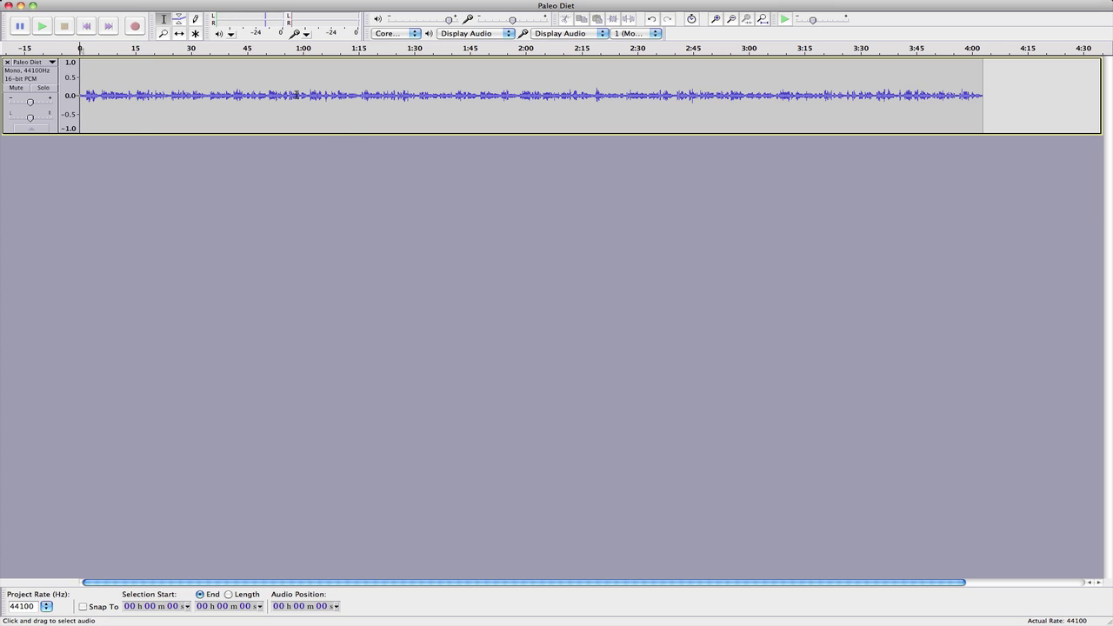
{"action": "left_click", "coordinate": [715, 19]}
{"action": "left_click", "coordinate": [715, 19]}
{"action": "left_click", "coordinate": [715, 19]}
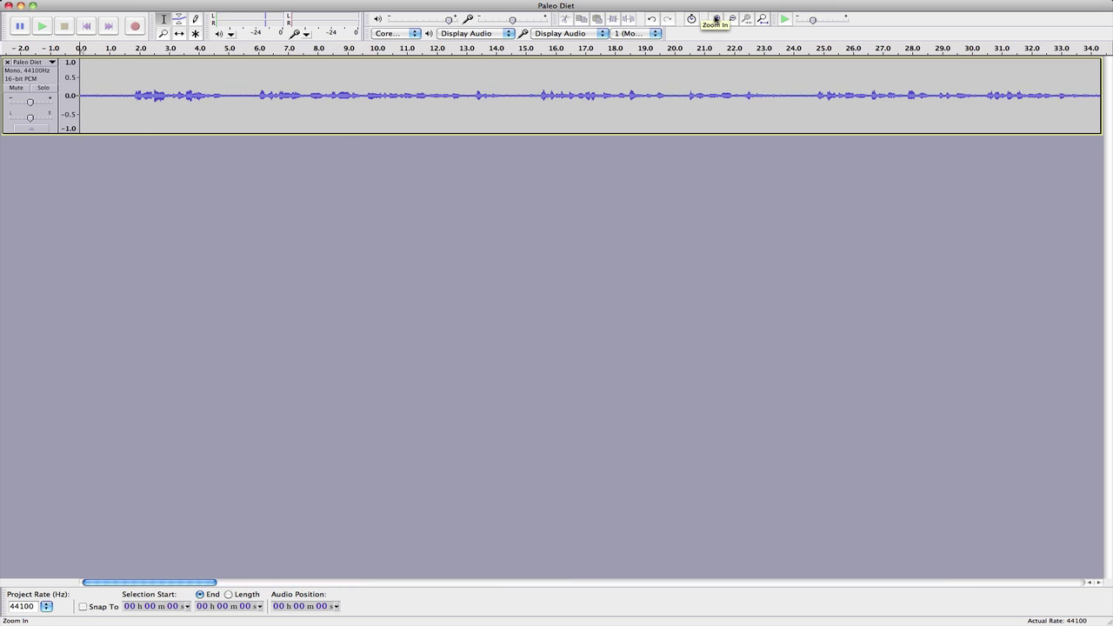
Step: Select the noise-only gap around 23.6–24.8 seconds
{"action": "left_click", "coordinate": [183, 113]}
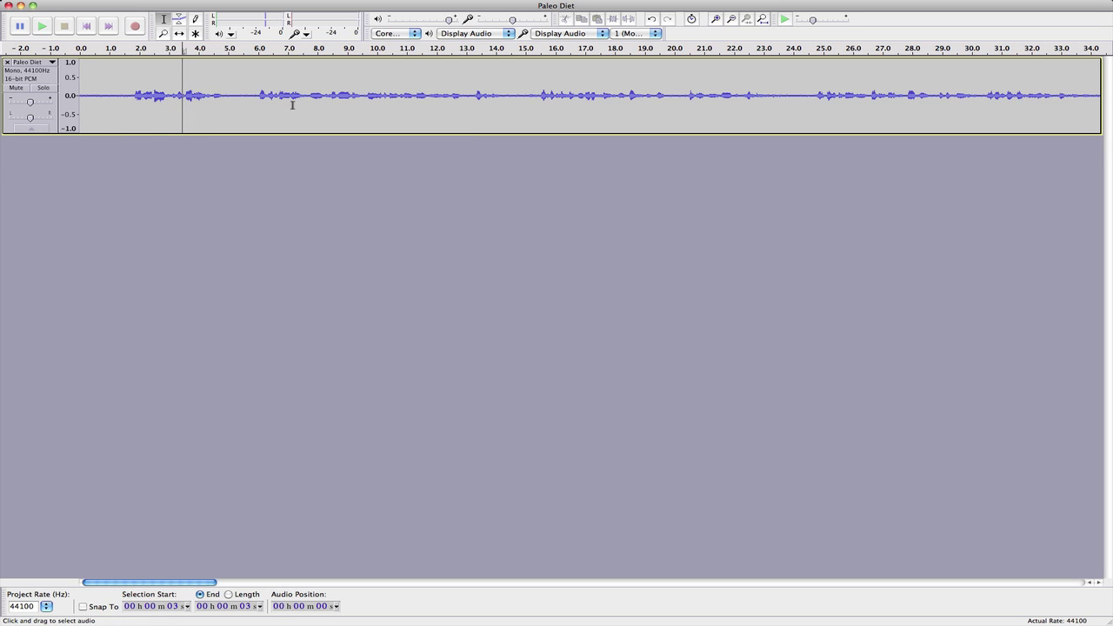
{"action": "left_click", "coordinate": [495, 106]}
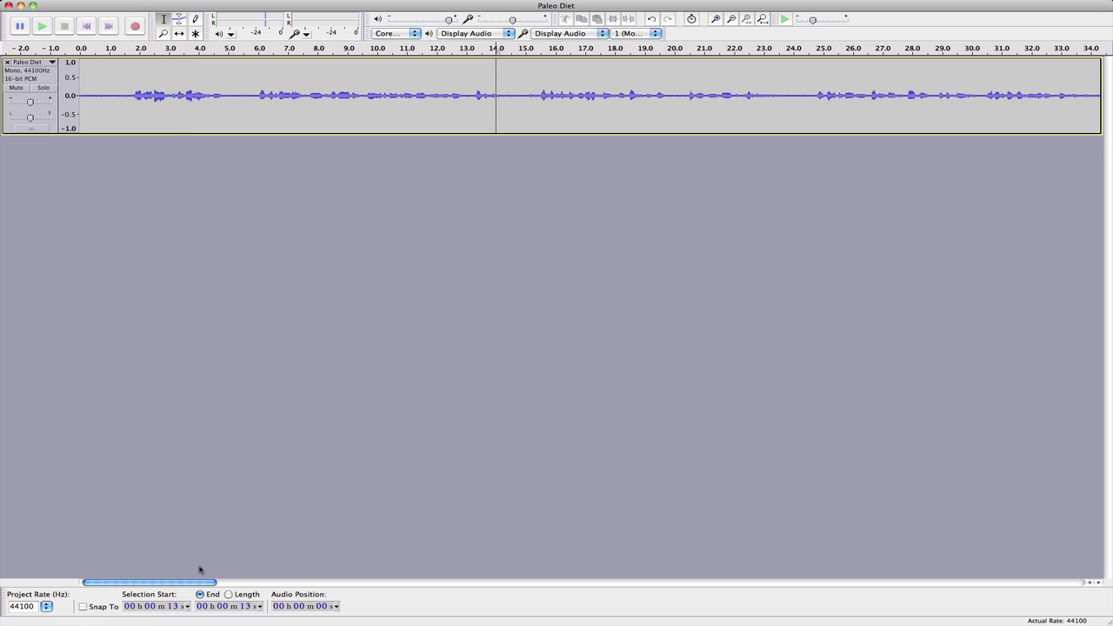
{"action": "left_click_drag", "start_coordinate": [198, 583], "coordinate": [177, 594]}
{"action": "left_click_drag", "start_coordinate": [815, 96], "coordinate": [779, 100]}
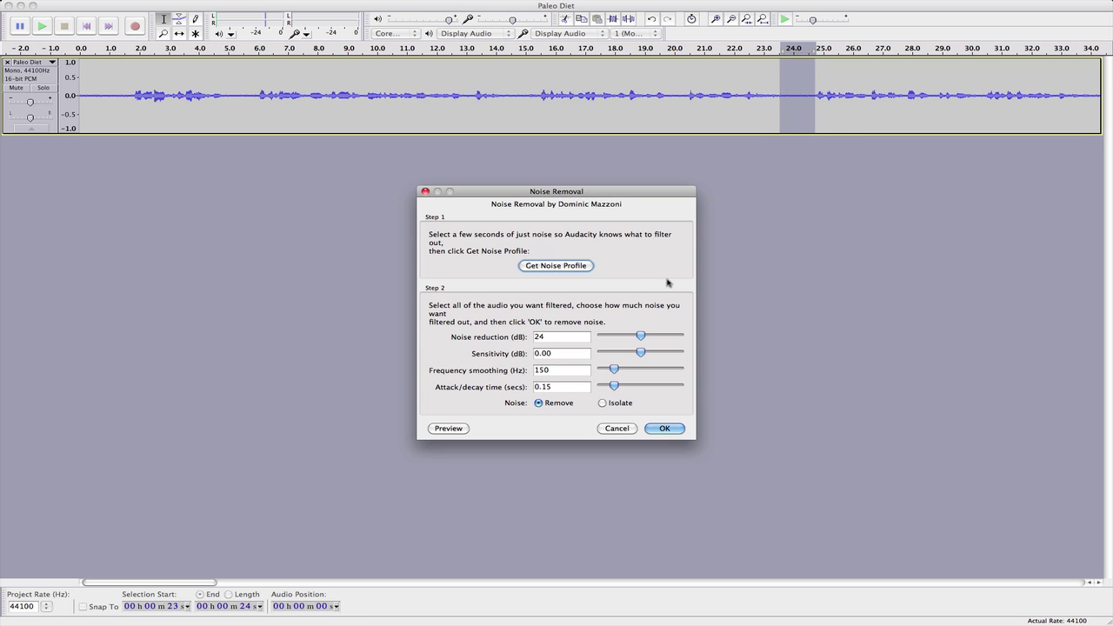
Step: Save the selected gap as the noise profile and apply Noise Removal to the whole track
{"action": "left_click", "coordinate": [546, 267]}
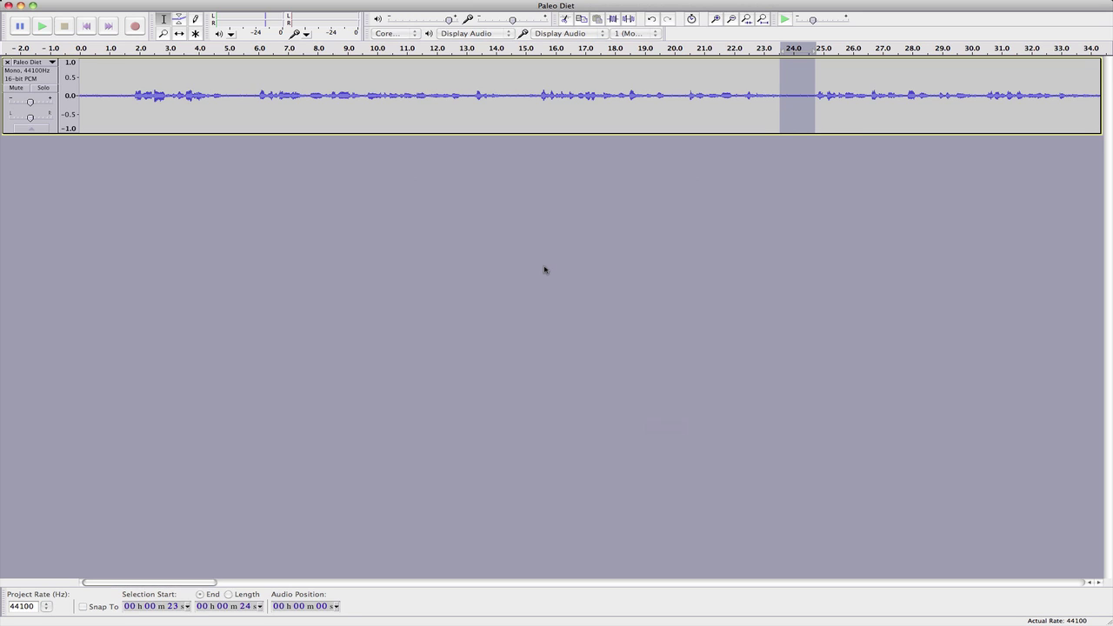
{"action": "left_click", "coordinate": [873, 86]}
{"action": "key", "text": "super+a"}
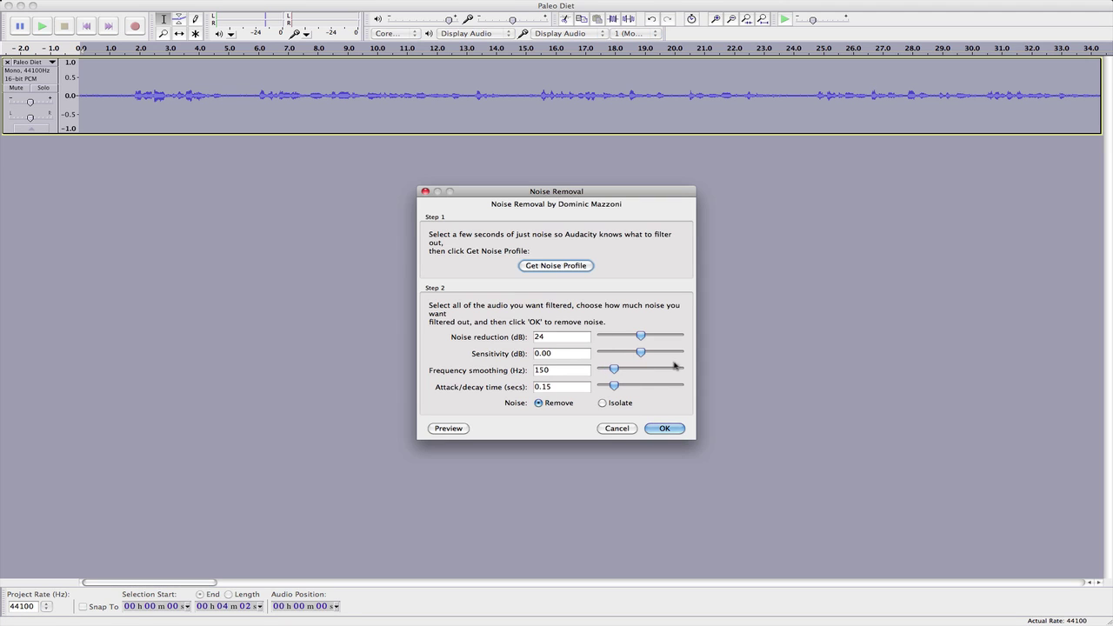
{"action": "left_click", "coordinate": [666, 430]}
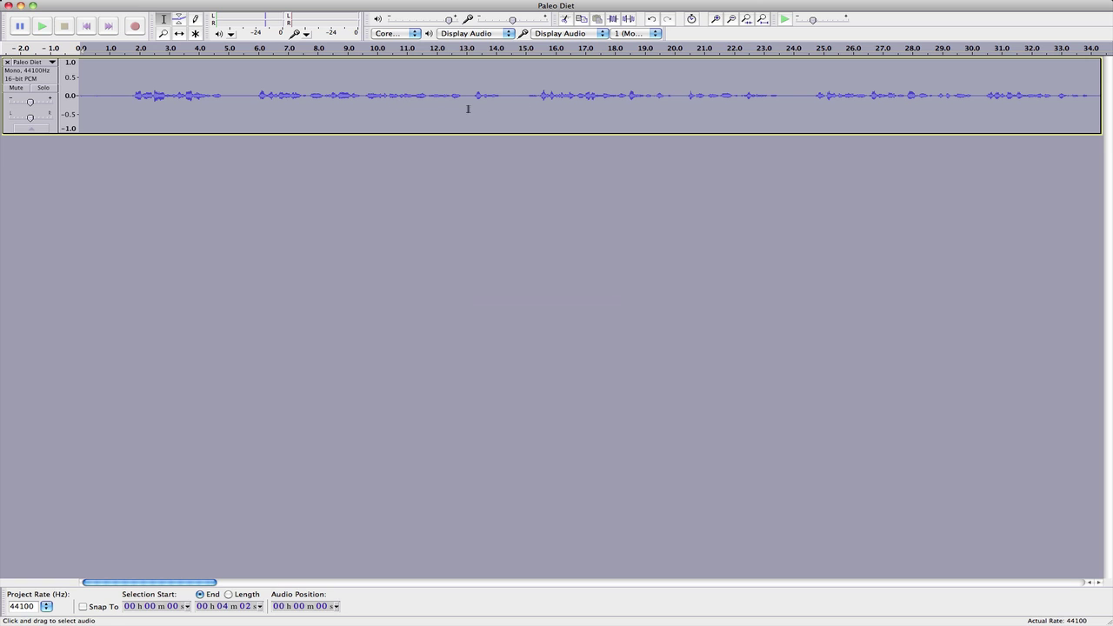
{"action": "left_click", "coordinate": [174, 97]}
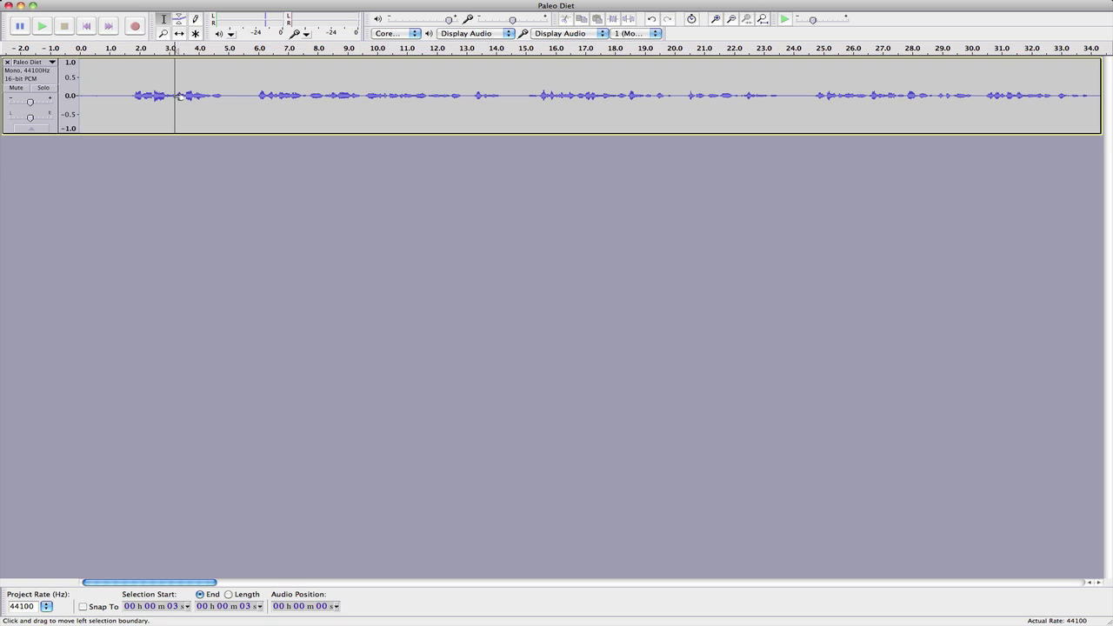
{"action": "left_click", "coordinate": [44, 27]}
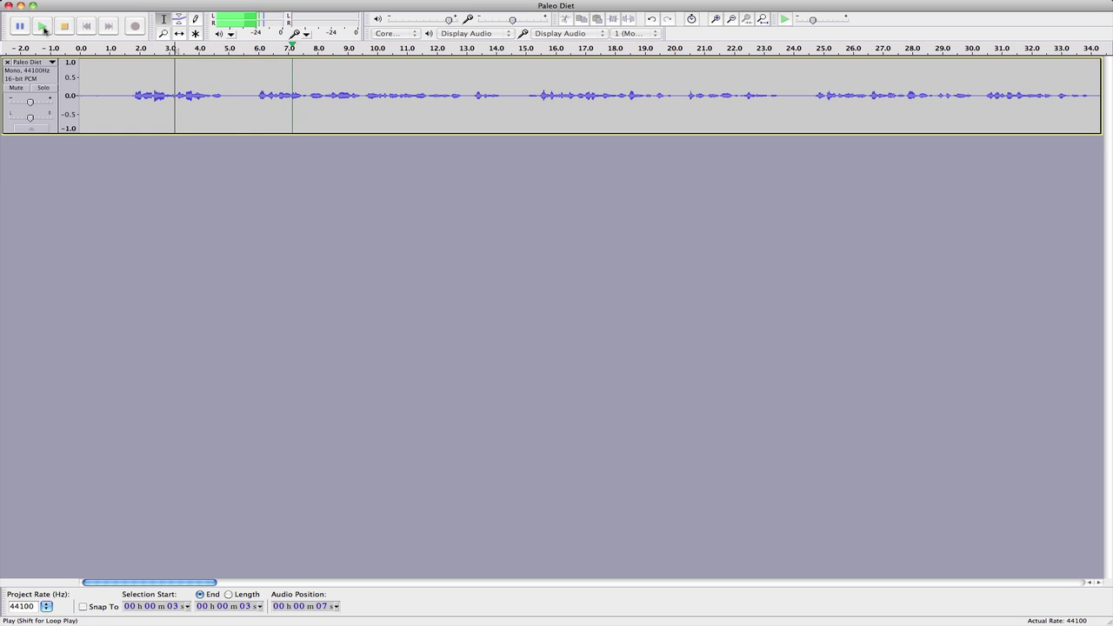
{"action": "left_click", "coordinate": [65, 27]}
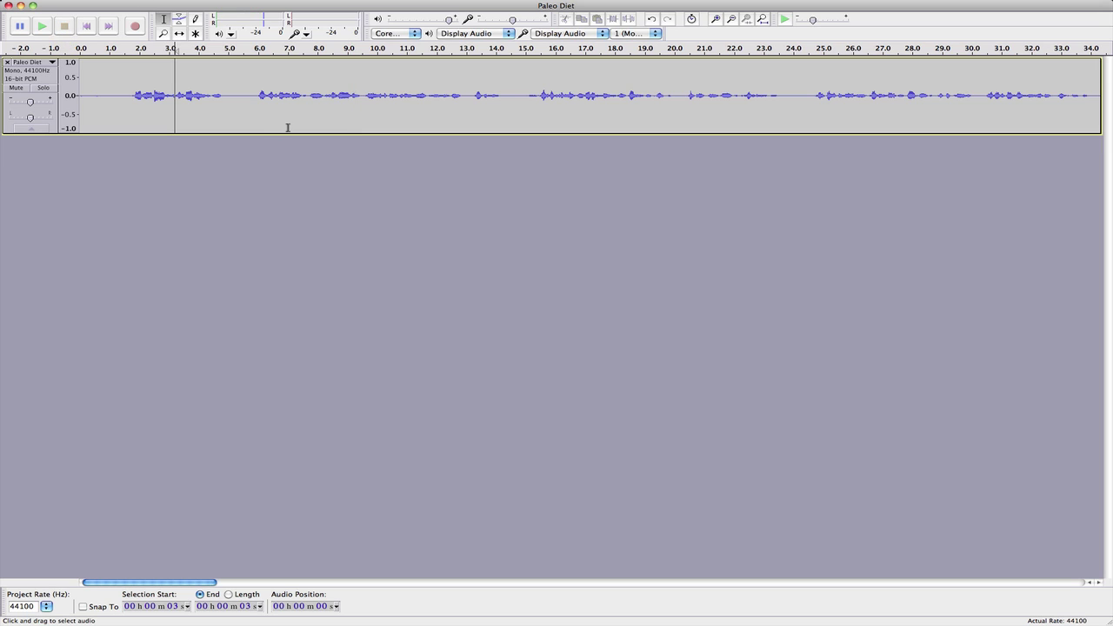
{"action": "double_click", "coordinate": [144, 92]}
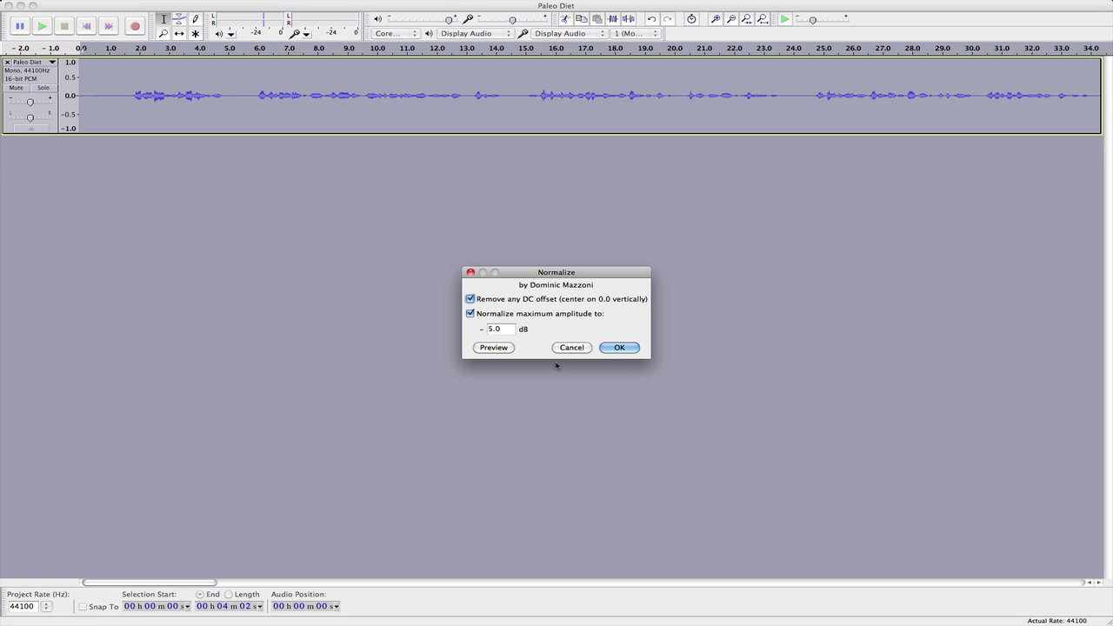
Step: Normalize the track to -4.0 dB maximum amplitude, keeping DC offset removal on
{"action": "left_click", "coordinate": [508, 329]}
{"action": "left_click", "coordinate": [485, 329]}
{"action": "key", "text": "Delete"}
{"action": "type", "text": "4"}
{"action": "left_click", "coordinate": [628, 348]}
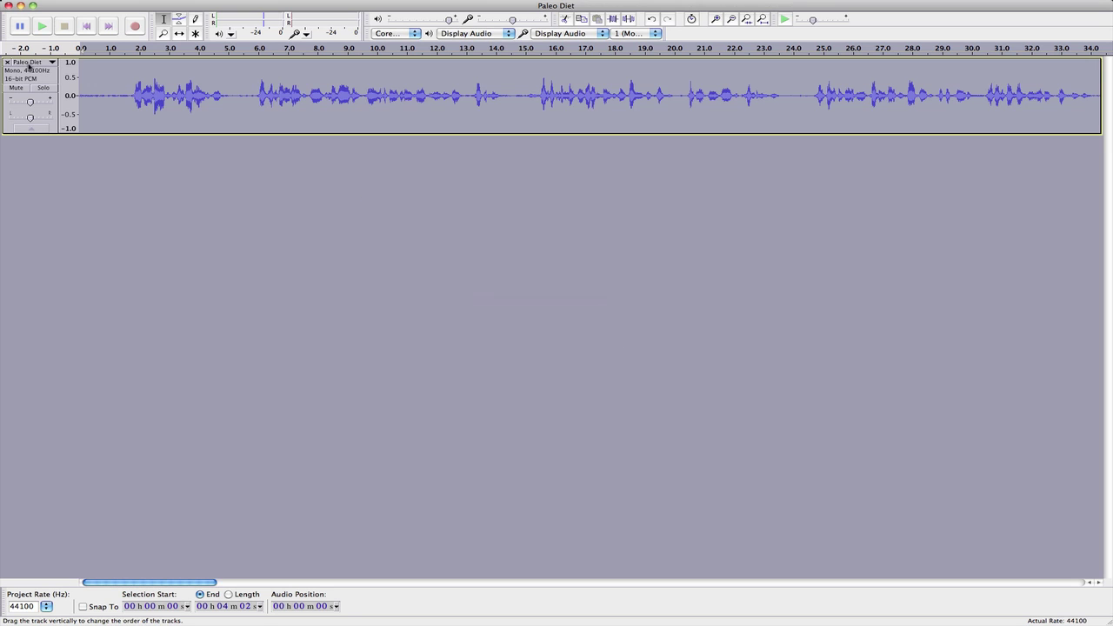
{"action": "left_click", "coordinate": [112, 95]}
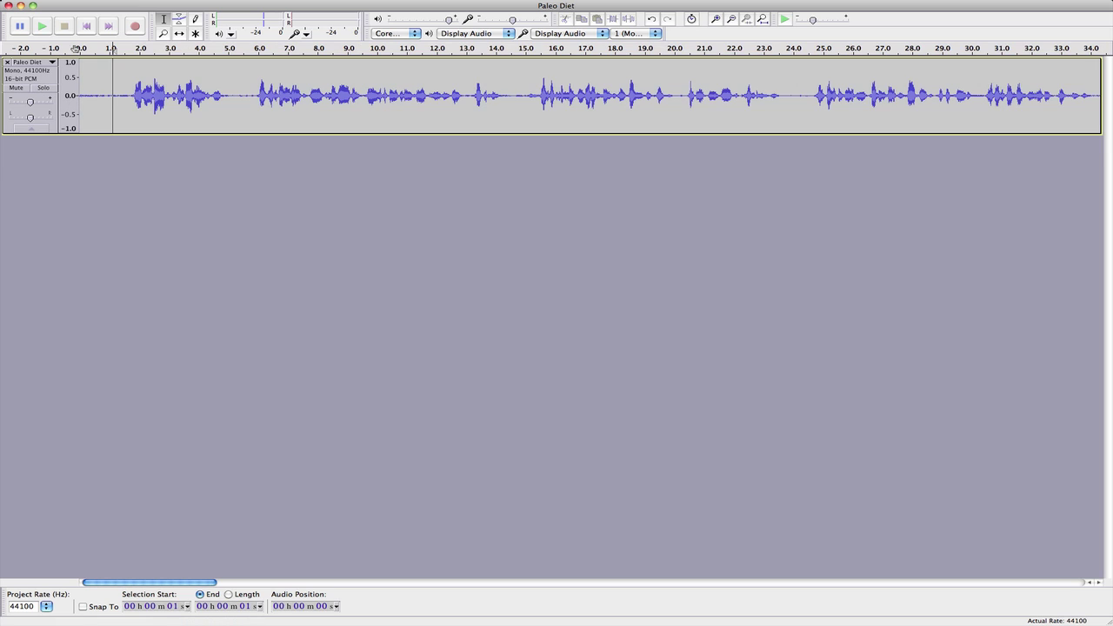
{"action": "left_click", "coordinate": [41, 27]}
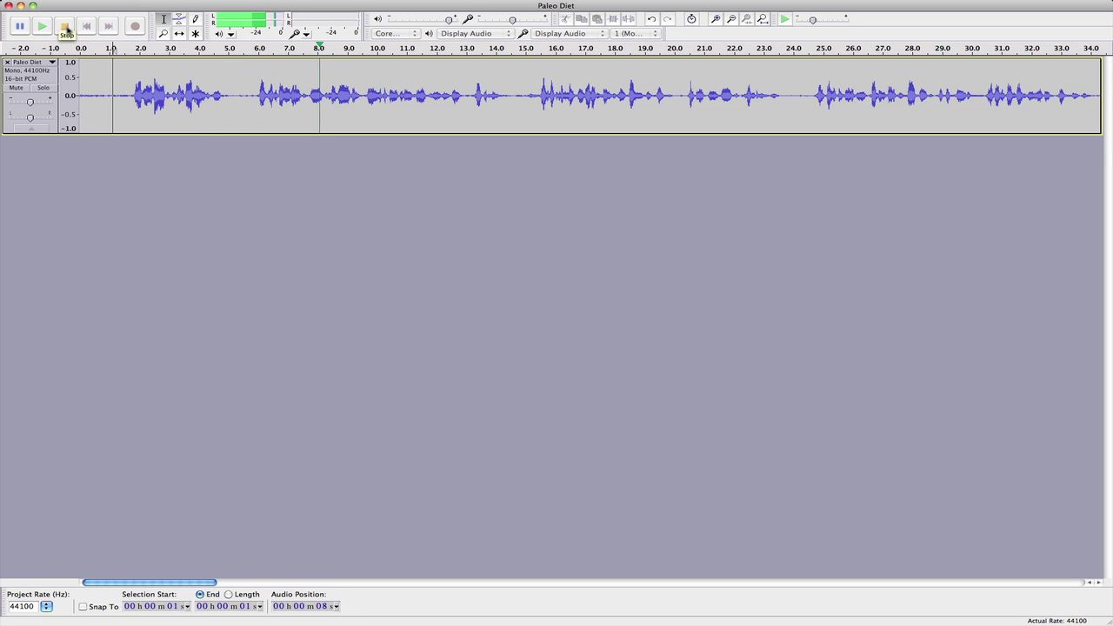
{"action": "left_click", "coordinate": [67, 29]}
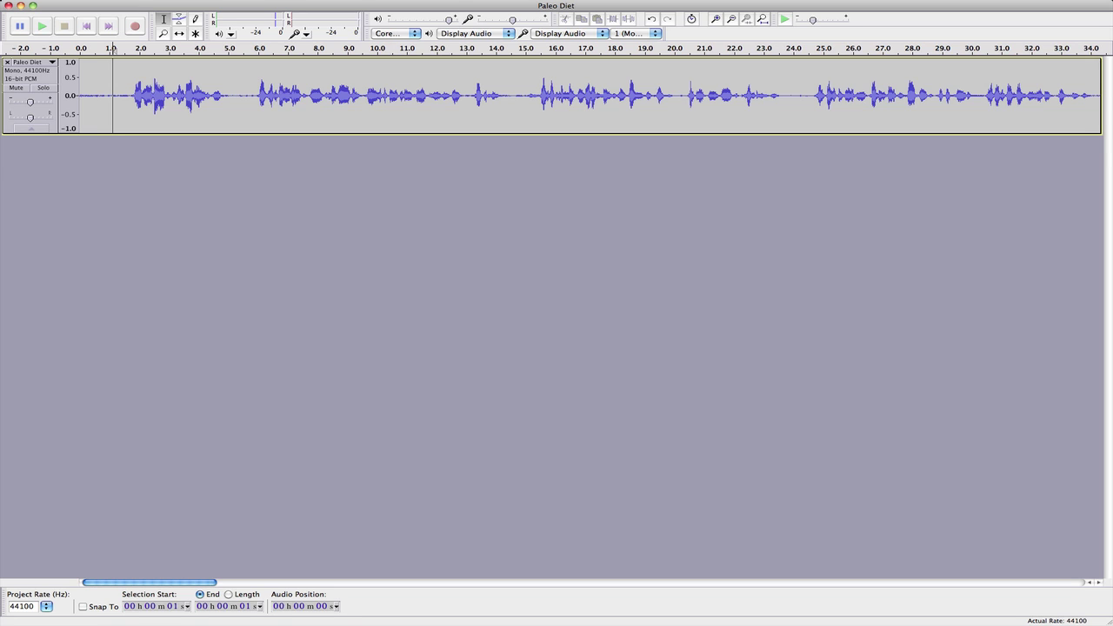
Step: Start an export to the Internal 2 drive named 'Paleo Diet audio'
{"action": "key", "text": "super+shift+e"}
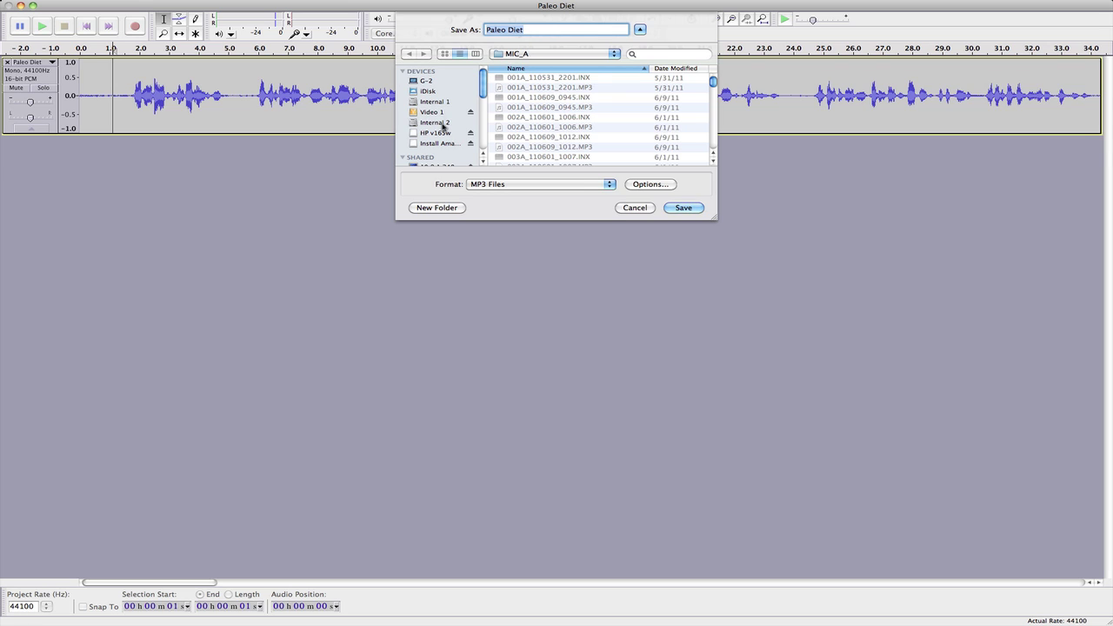
{"action": "left_click", "coordinate": [441, 122]}
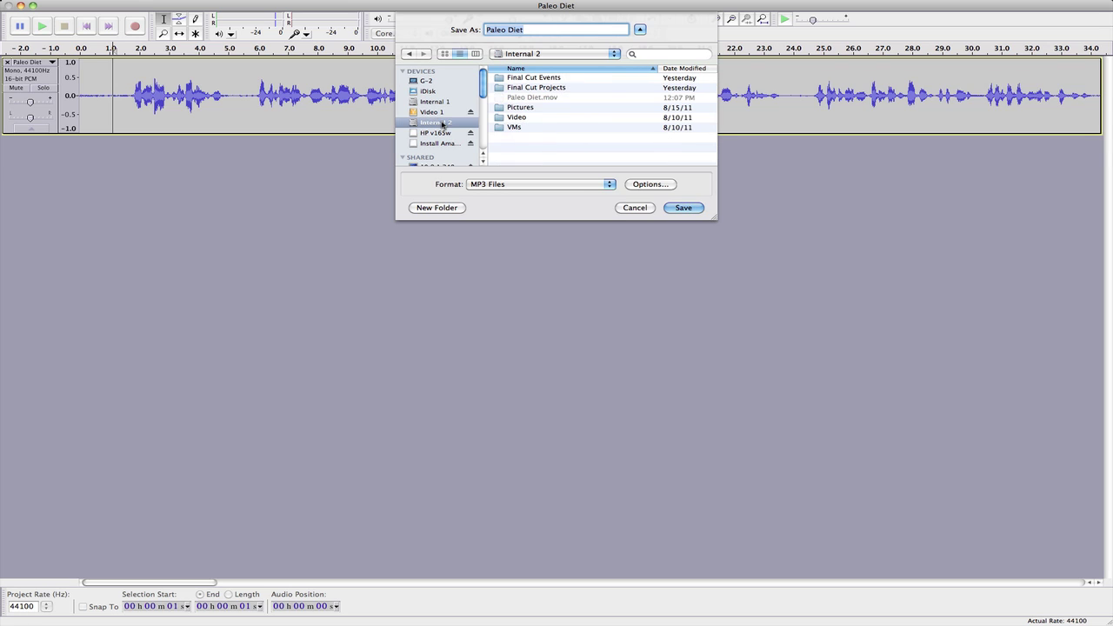
{"action": "left_click", "coordinate": [534, 29]}
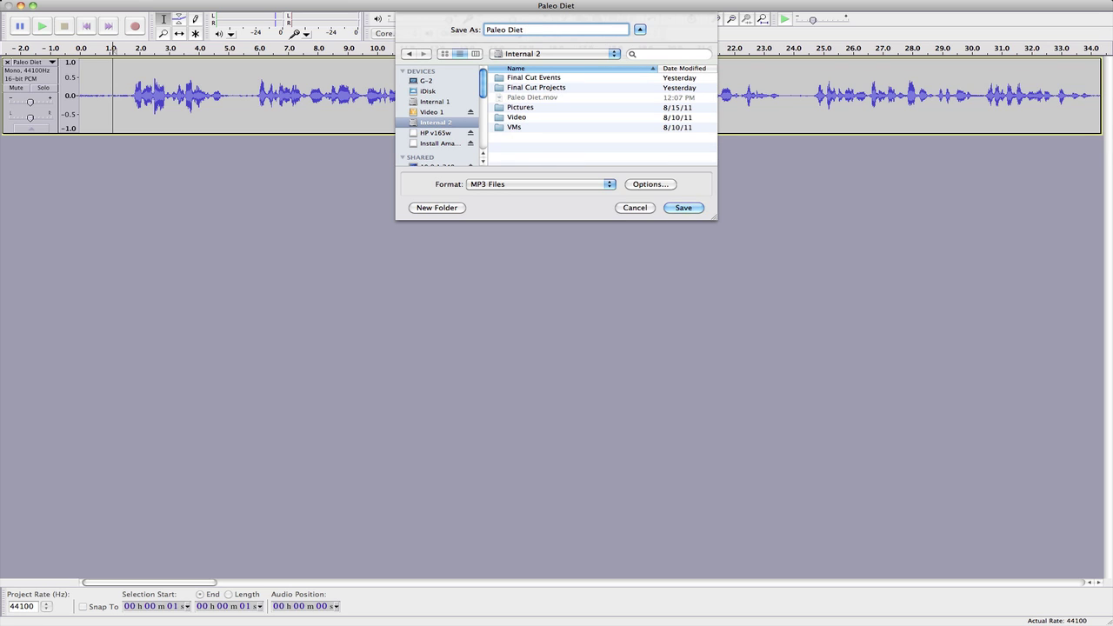
{"action": "type", "text": "audio"}
Step: Set the format to MP3 at 256 kbps and save the file
{"action": "left_click", "coordinate": [548, 184]}
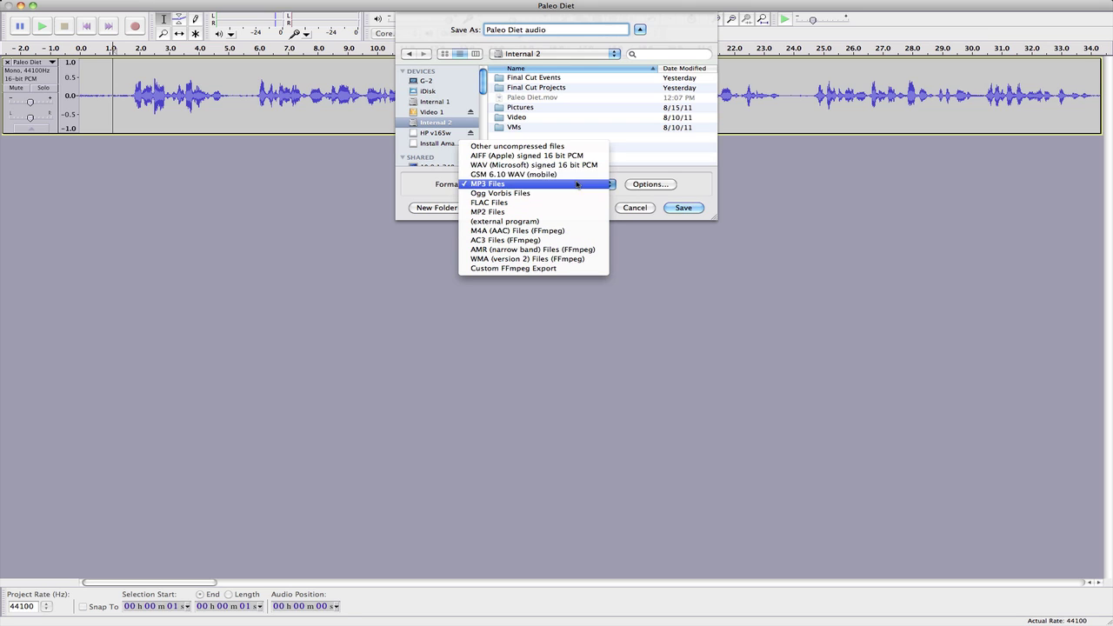
{"action": "left_click", "coordinate": [576, 185]}
{"action": "left_click", "coordinate": [647, 185]}
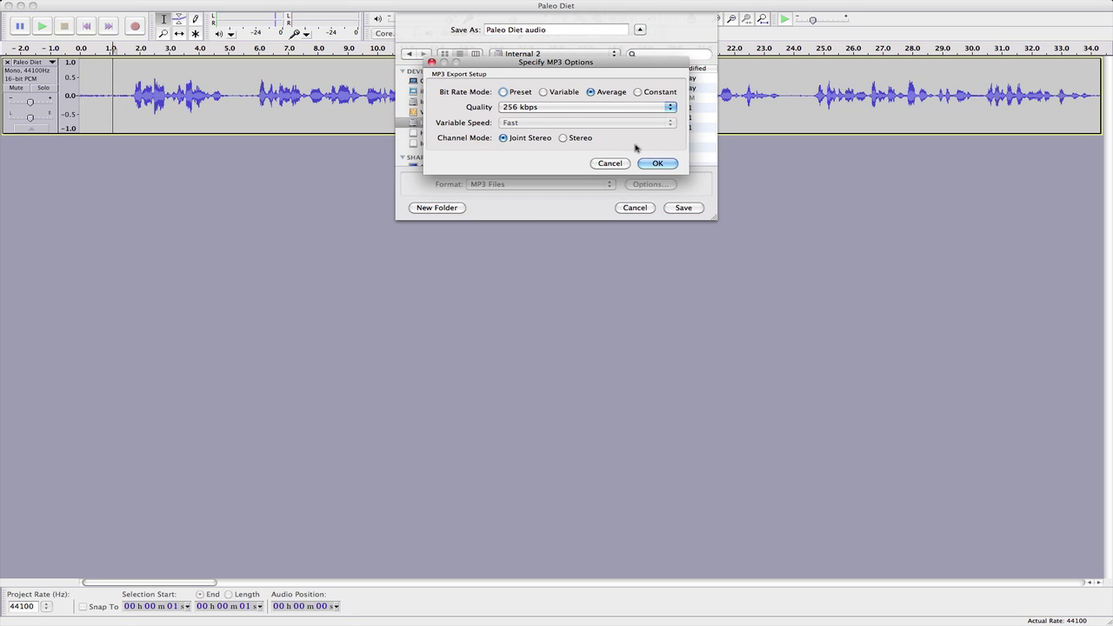
{"action": "left_click", "coordinate": [659, 164]}
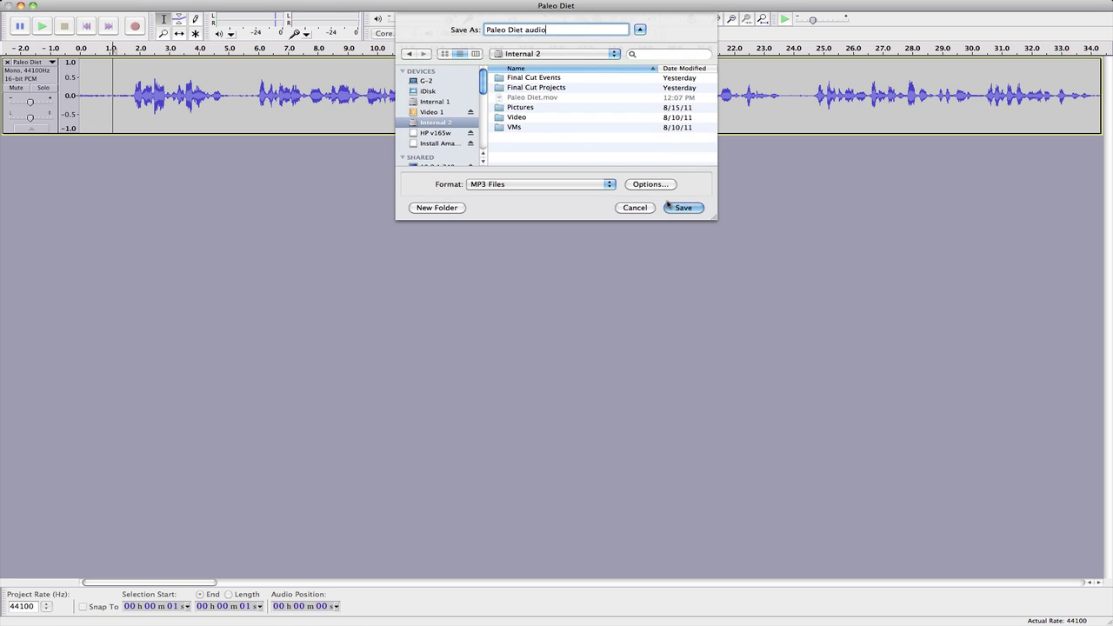
{"action": "left_click", "coordinate": [694, 209]}
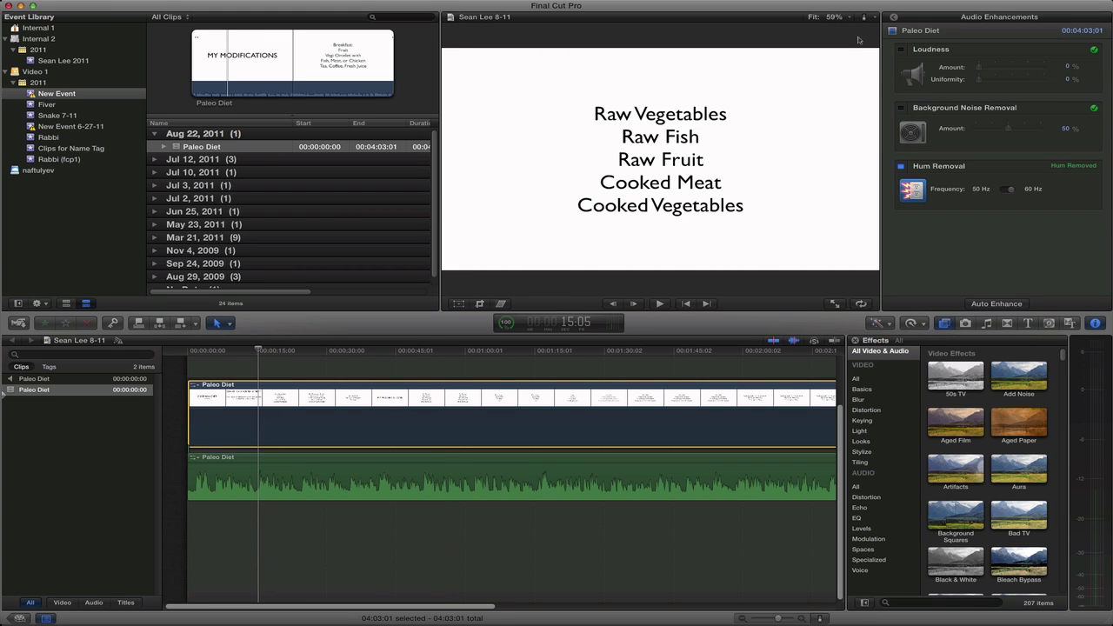
Step: Import Paleo Diet audio.mp3 into the New Event and connect it beneath the video at 00:00:00
{"action": "right_click", "coordinate": [67, 98]}
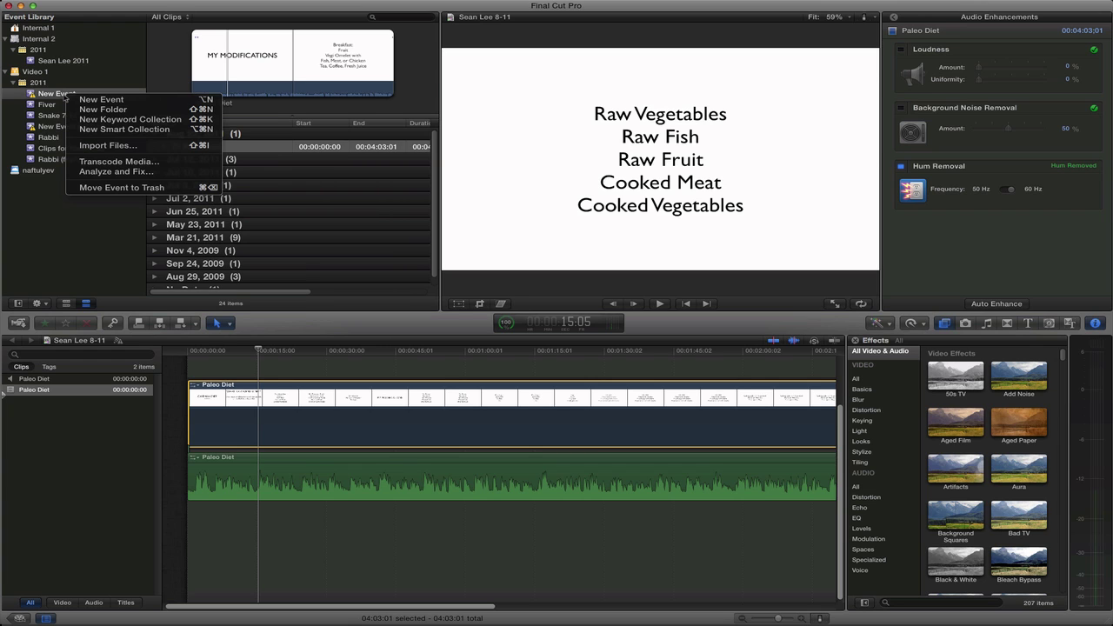
{"action": "left_click", "coordinate": [122, 145]}
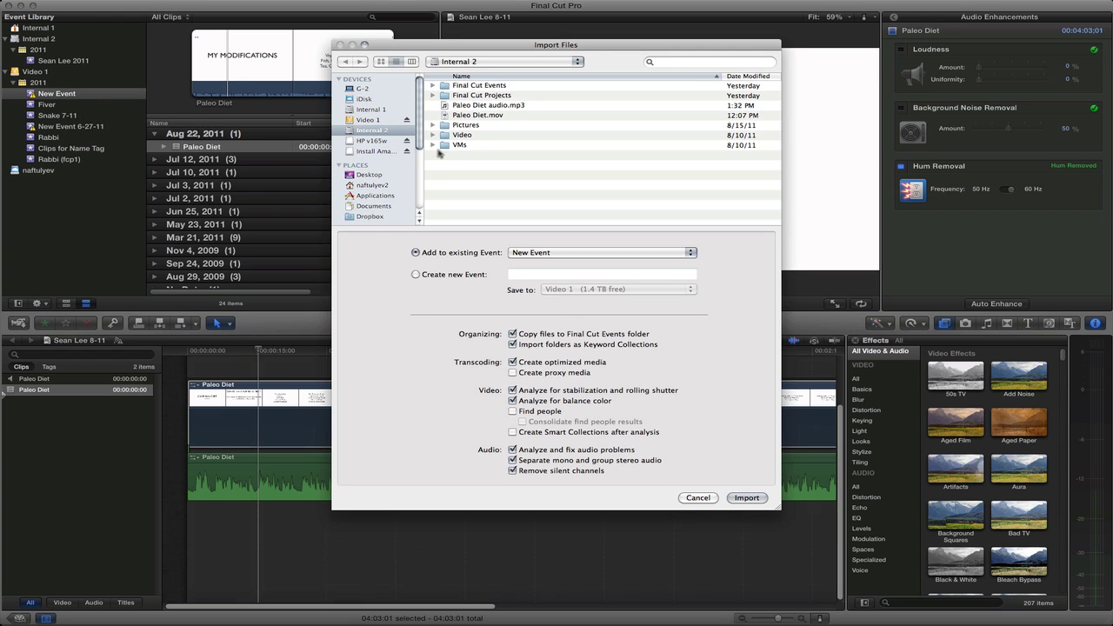
{"action": "double_click", "coordinate": [498, 107]}
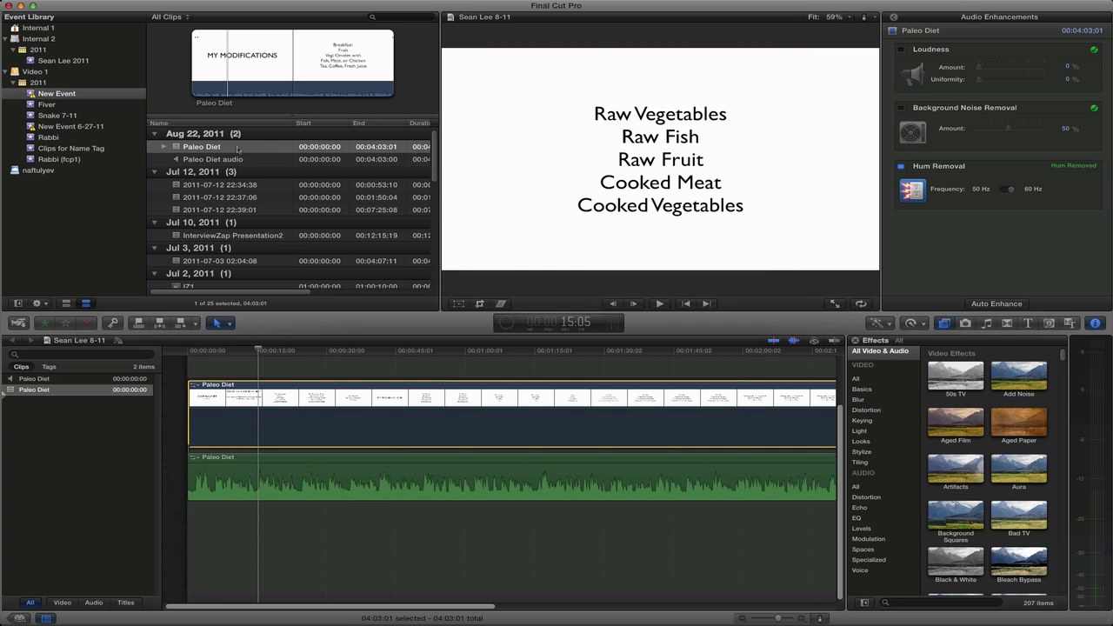
{"action": "left_click", "coordinate": [234, 164]}
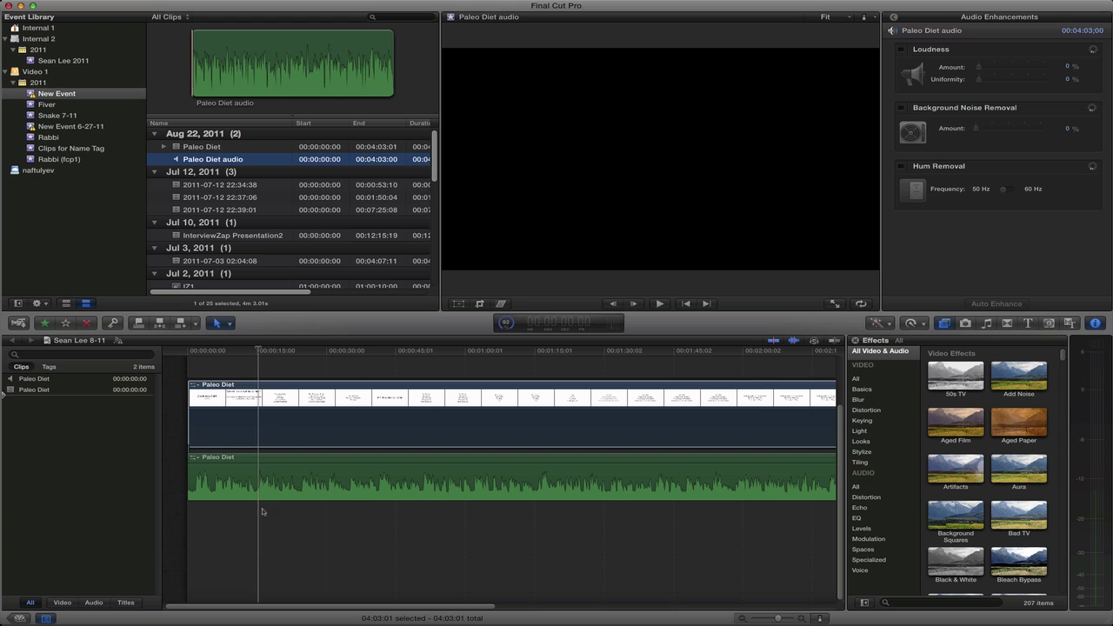
{"action": "left_click_drag", "start_coordinate": [104, 625], "coordinate": [232, 539]}
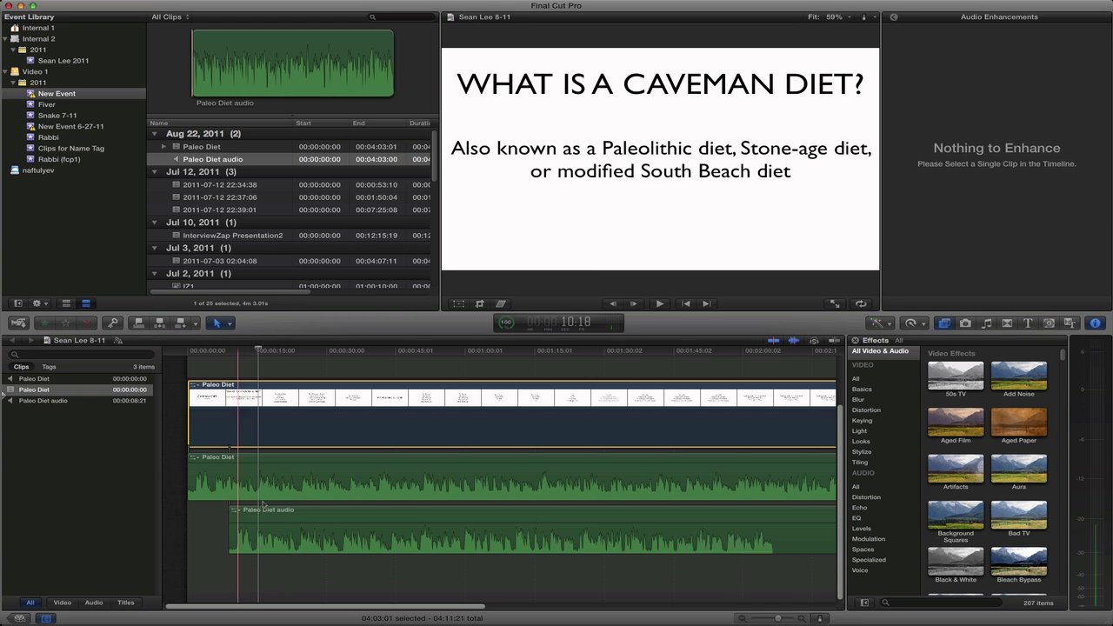
{"action": "left_click_drag", "start_coordinate": [335, 517], "coordinate": [300, 532]}
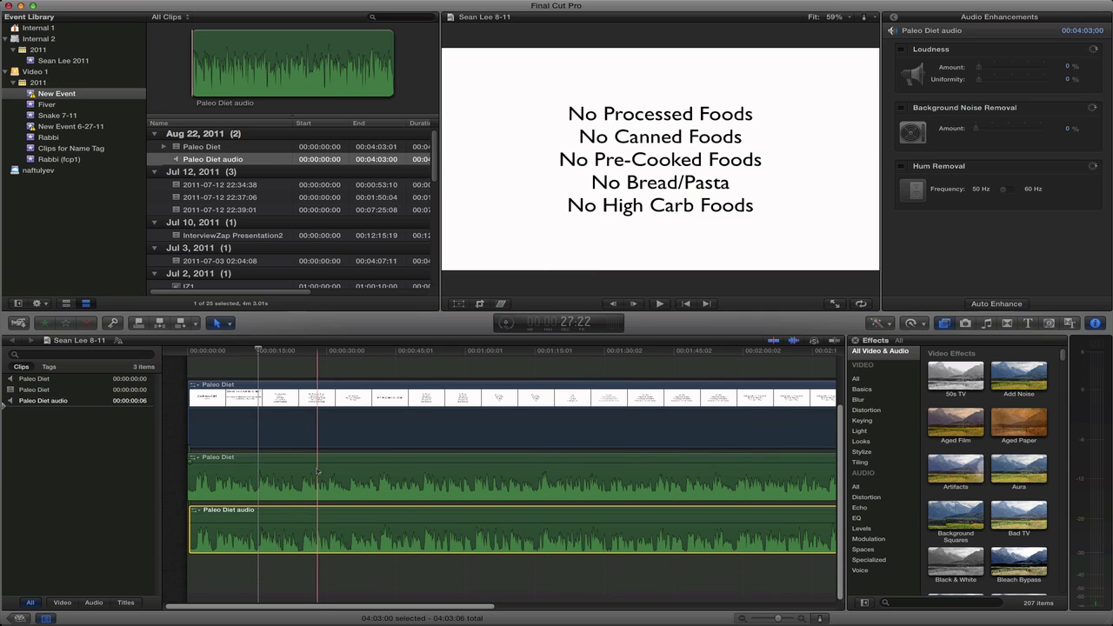
Step: Clear the timeline by deleting the Paleo Diet video, both audio clips and the leftover gap
{"action": "left_click", "coordinate": [226, 408]}
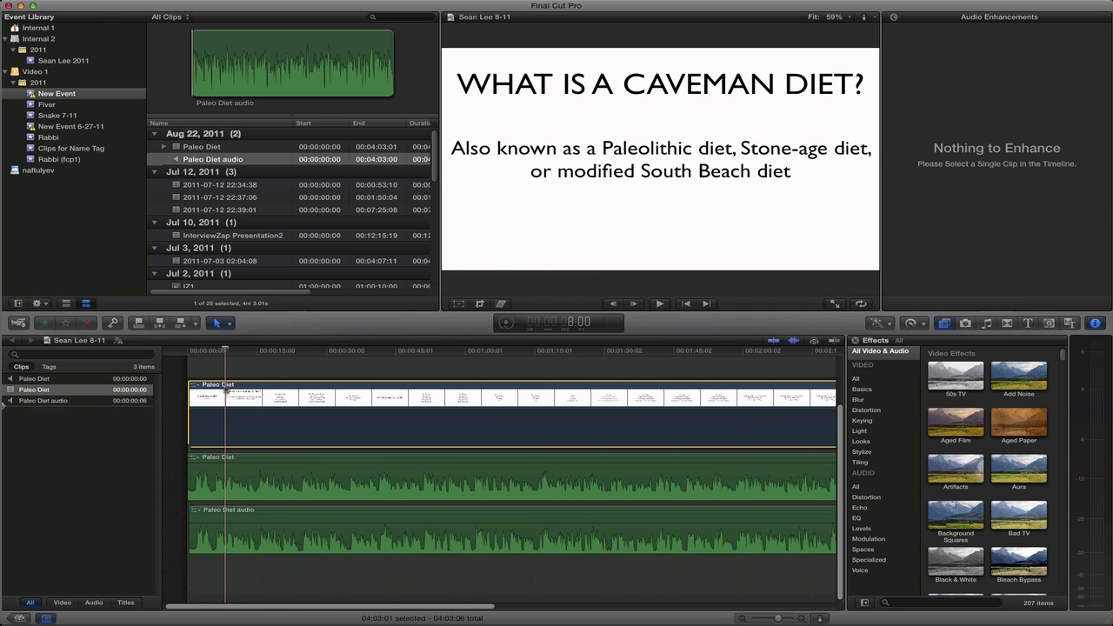
{"action": "key", "text": "shift+Delete"}
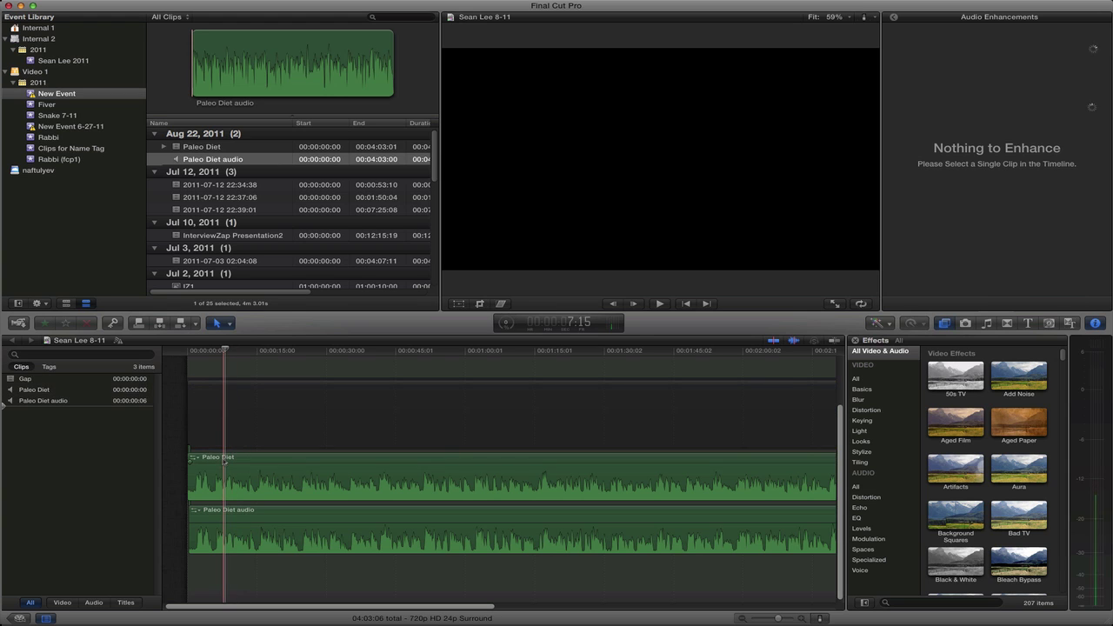
{"action": "left_click", "coordinate": [224, 459]}
{"action": "key", "text": "Delete"}
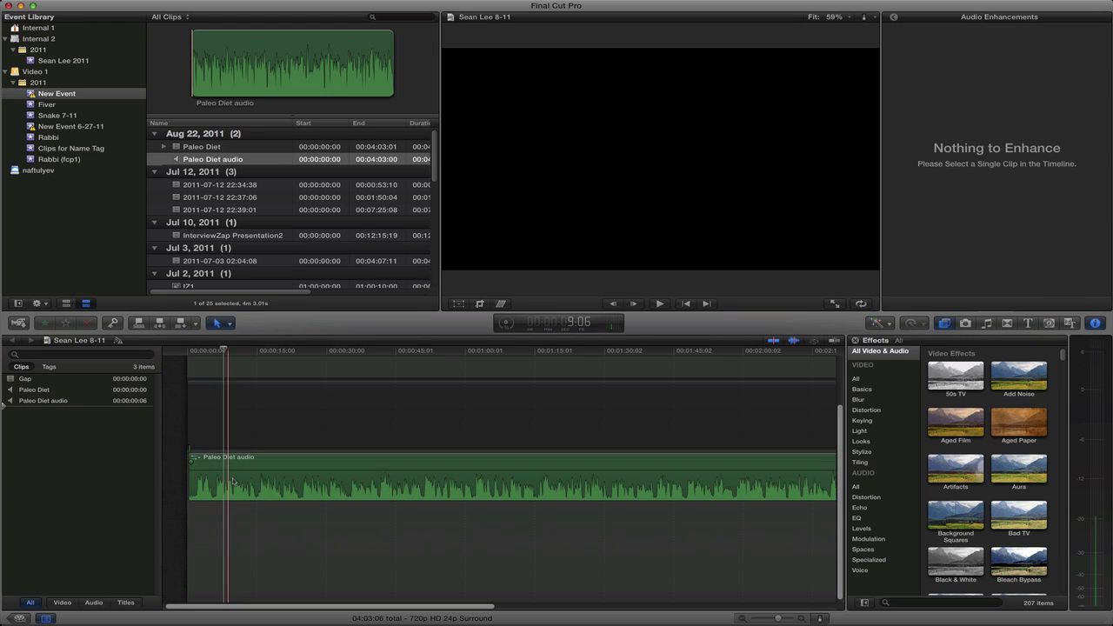
{"action": "left_click", "coordinate": [225, 461]}
{"action": "key", "text": "Delete"}
{"action": "left_click", "coordinate": [261, 397]}
{"action": "key", "text": "Delete"}
Step: Synchronize the Paleo Diet video and Paleo Diet audio into 'Synchronized Clip: Paleo Diet'
{"action": "left_click", "coordinate": [207, 159]}
{"action": "left_click", "coordinate": [211, 148], "text": "shift"}
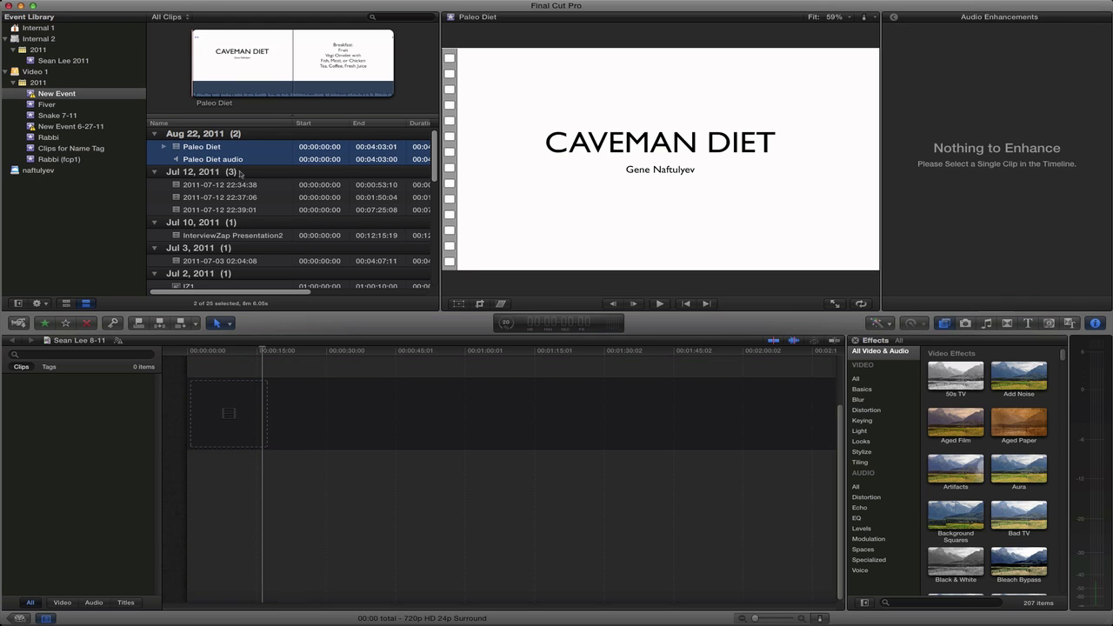
{"action": "left_click", "coordinate": [165, 147]}
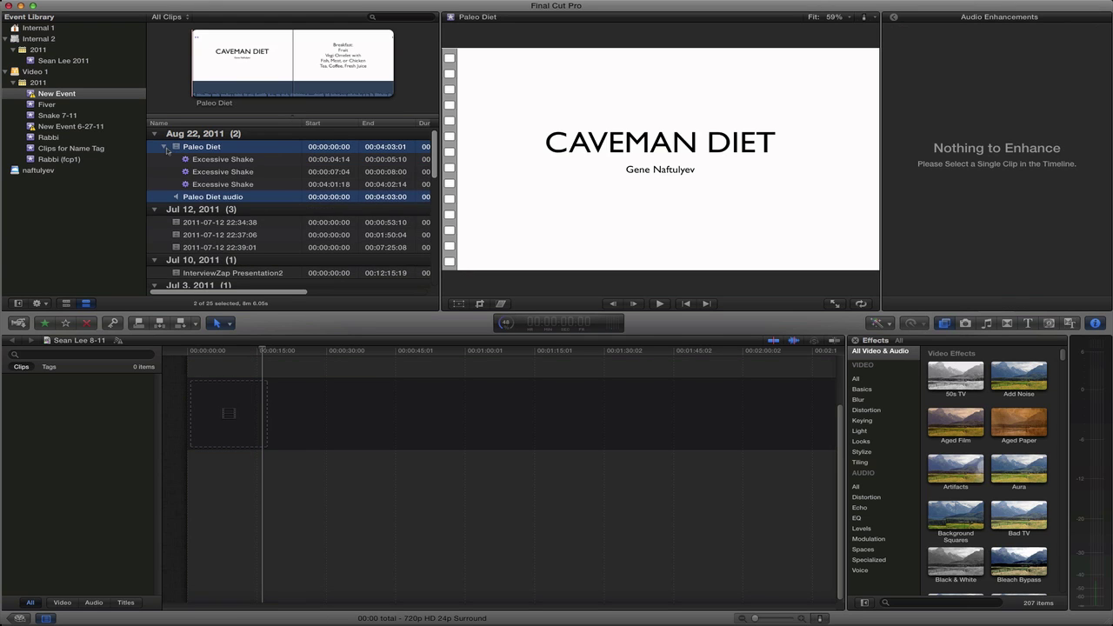
{"action": "left_click", "coordinate": [164, 147]}
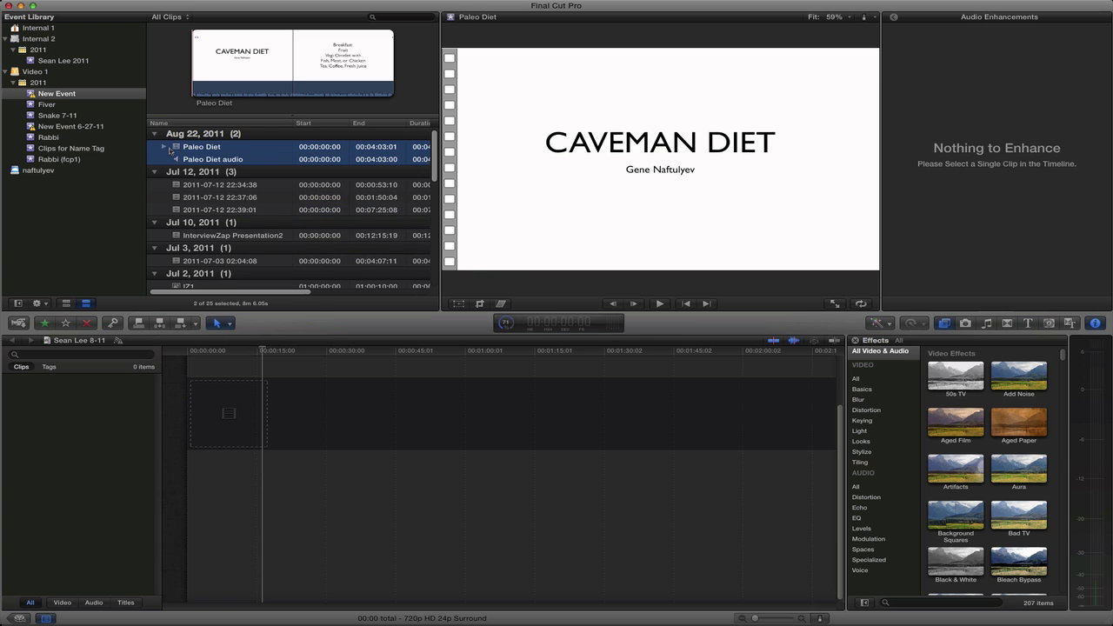
{"action": "right_click", "coordinate": [229, 158]}
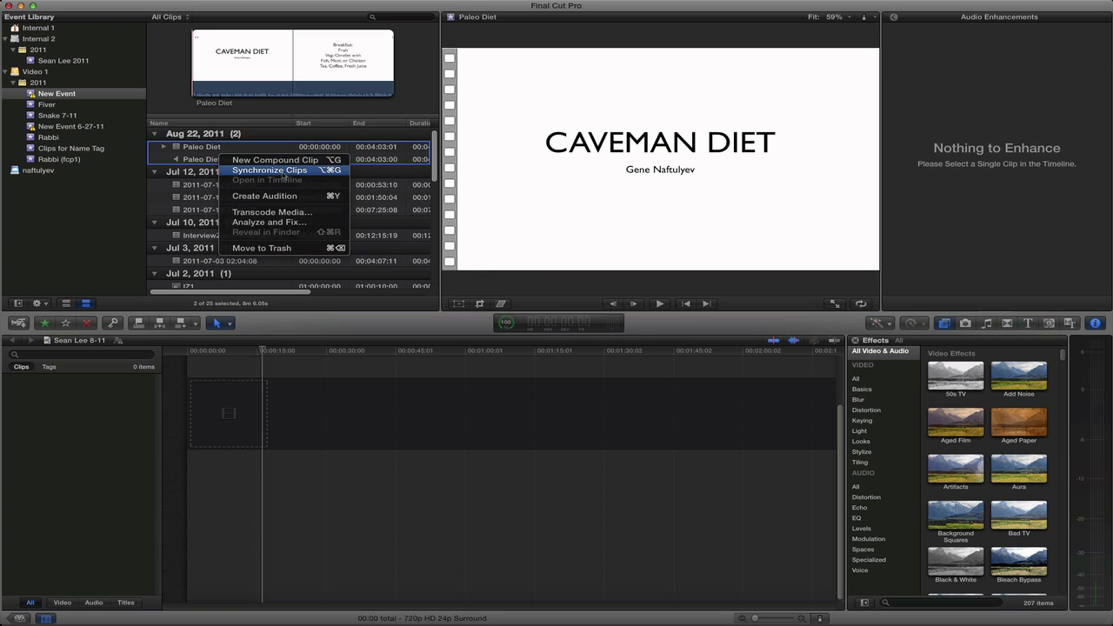
{"action": "left_click", "coordinate": [283, 172]}
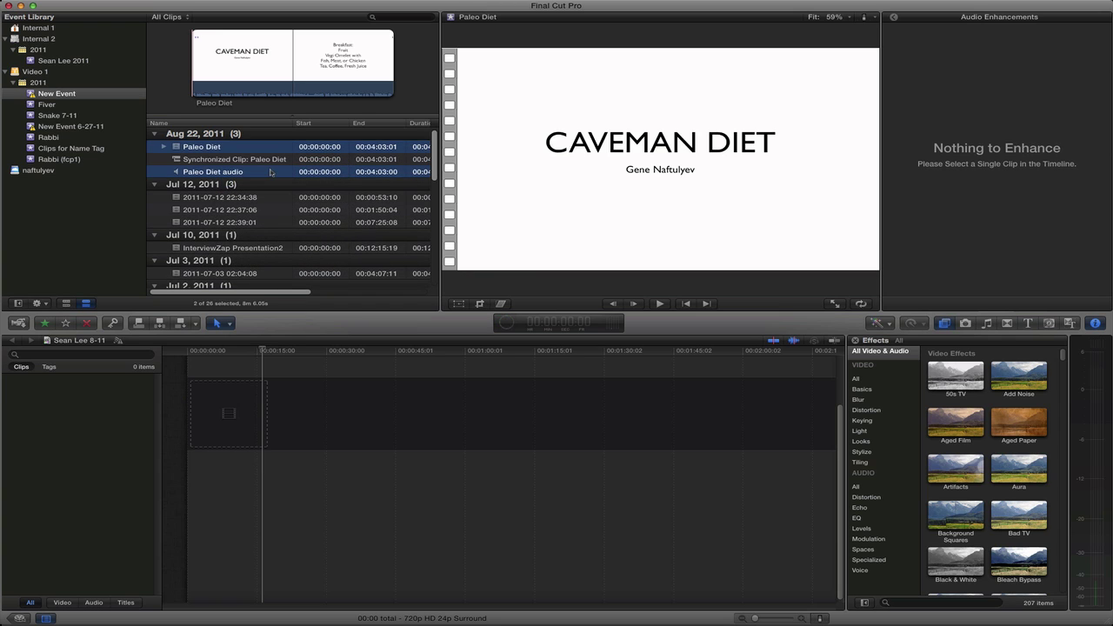
{"action": "left_click", "coordinate": [237, 161]}
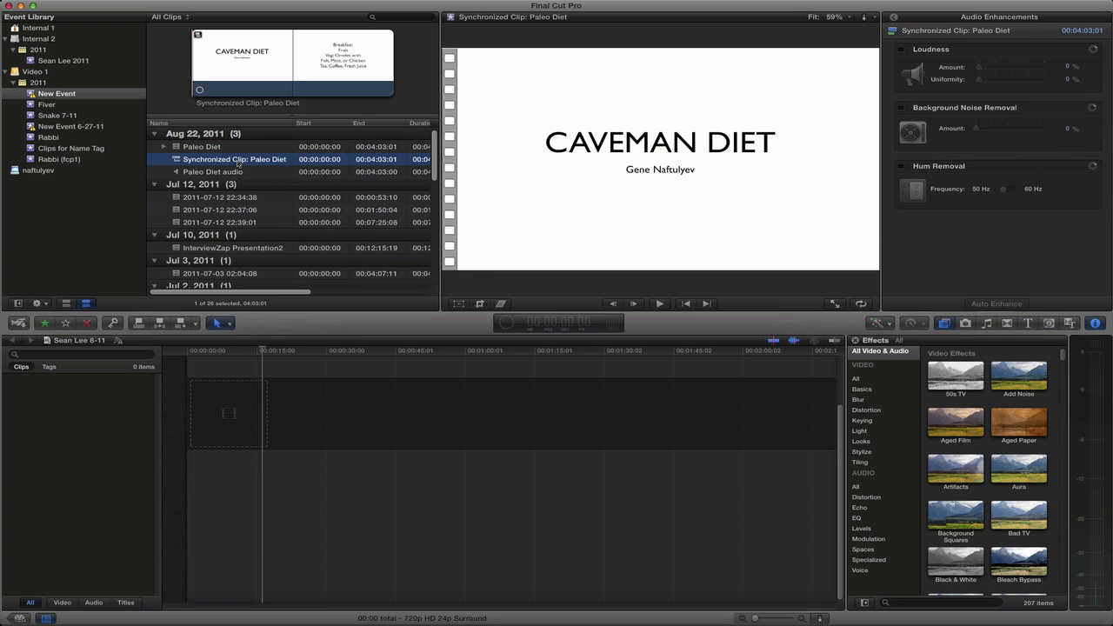
Step: Add Synchronized Clip: Paleo Diet to the timeline and open it to show its components
{"action": "left_click_drag", "start_coordinate": [245, 390], "coordinate": [243, 417]}
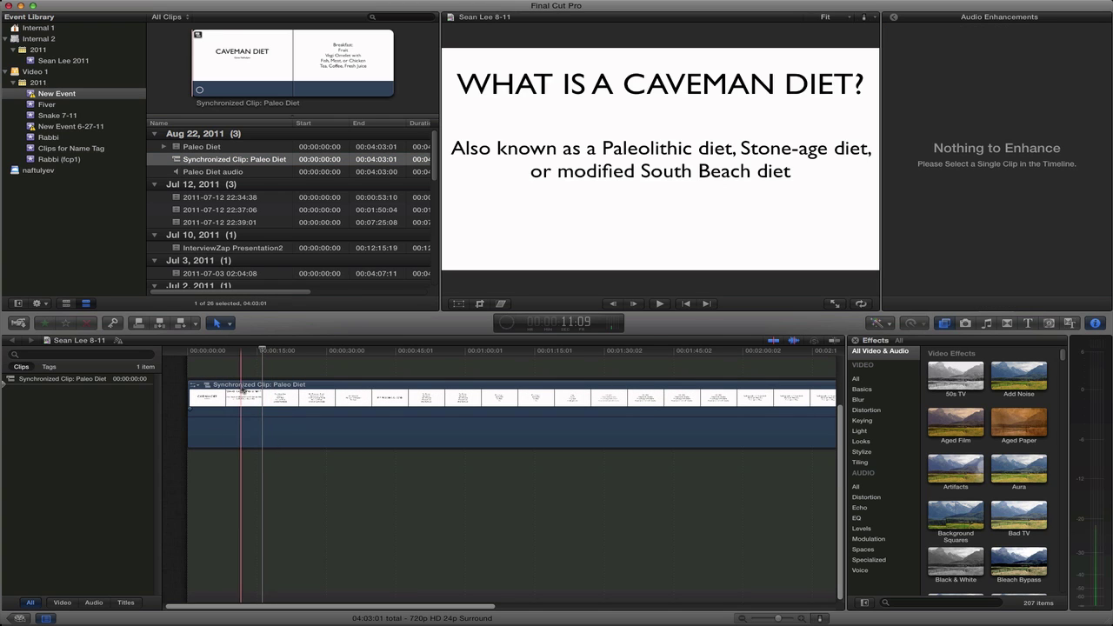
{"action": "left_click", "coordinate": [243, 418]}
{"action": "double_click", "coordinate": [242, 418]}
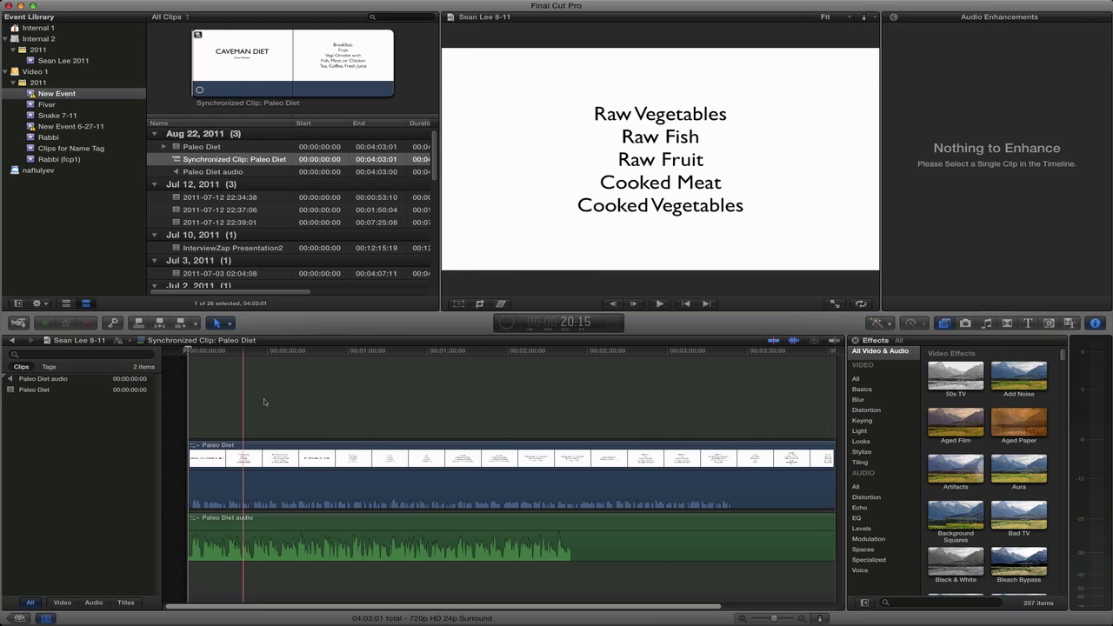
Step: Disable the Paleo Diet video's original Mono audio channel in the Audio Inspector
{"action": "left_click", "coordinate": [258, 492]}
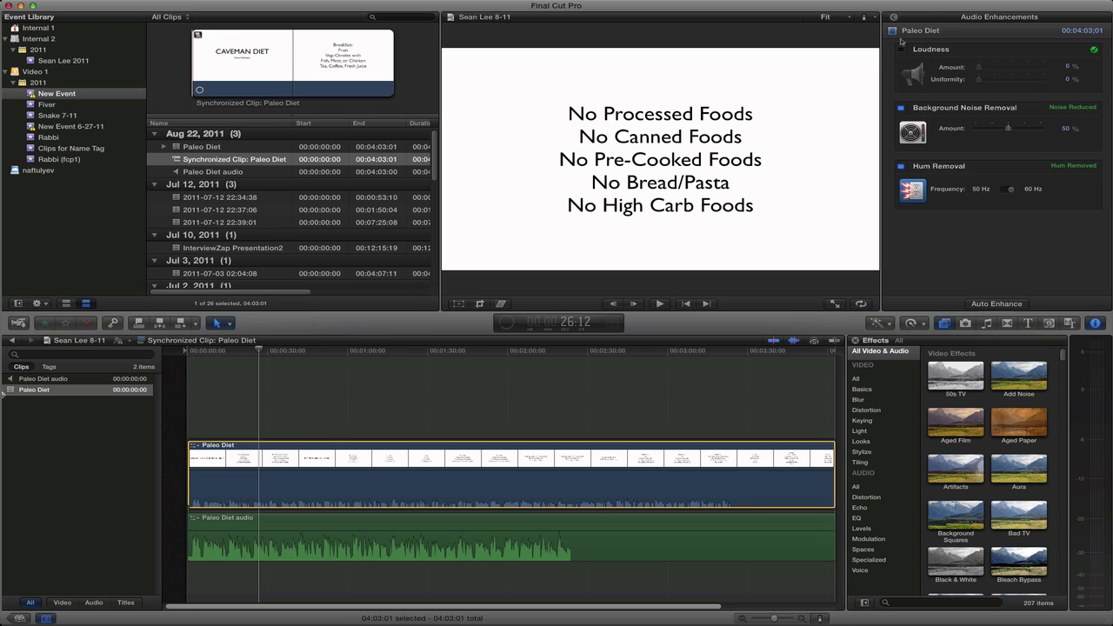
{"action": "left_click", "coordinate": [895, 18]}
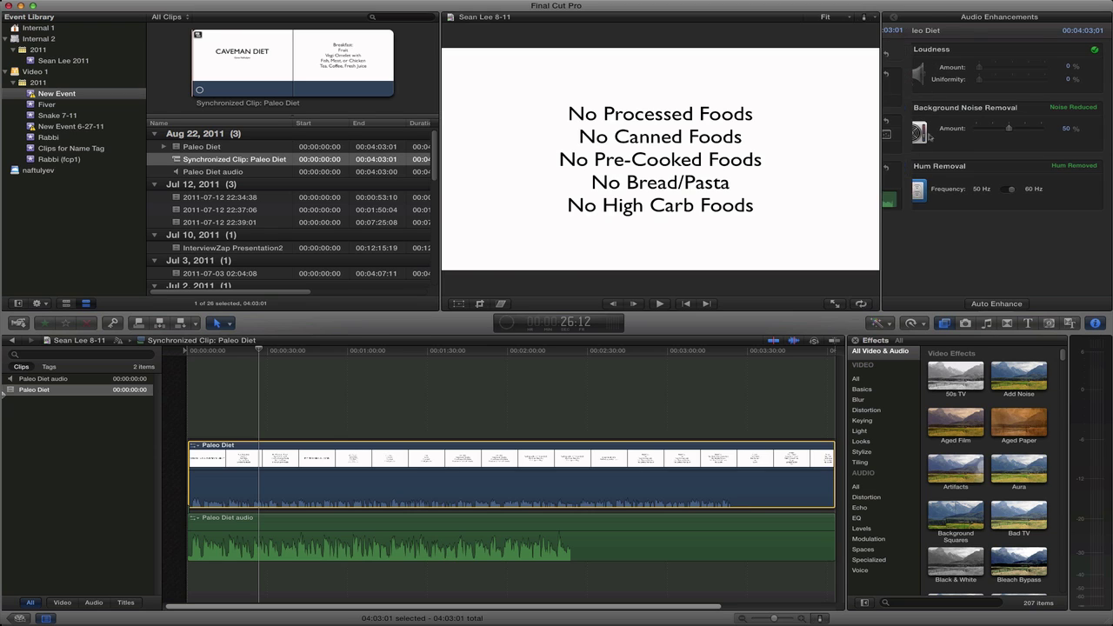
{"action": "left_click", "coordinate": [899, 199]}
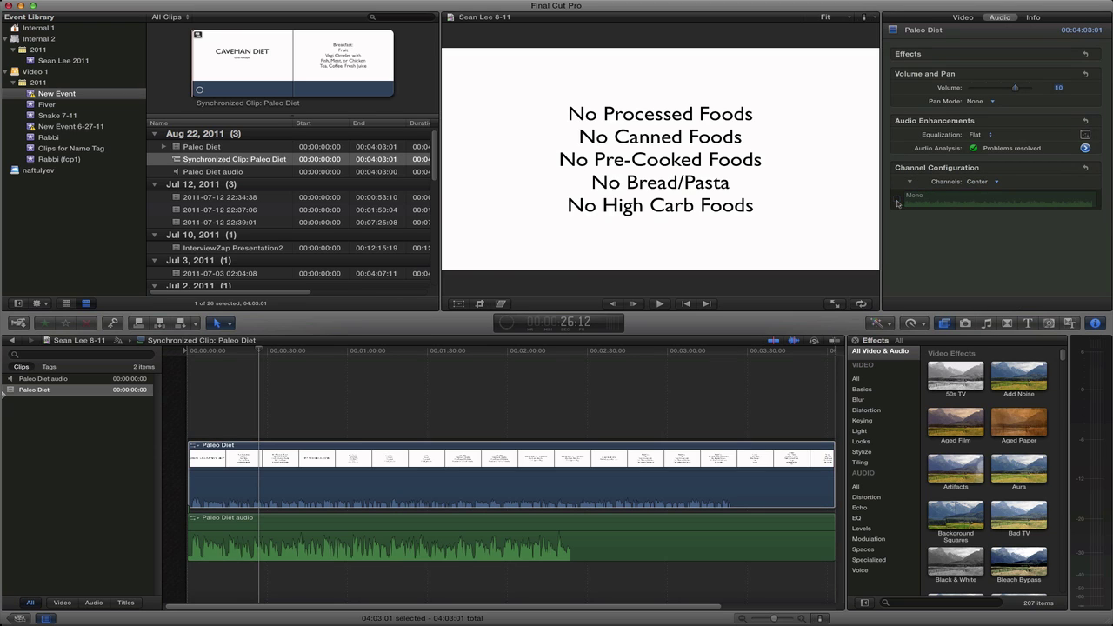
{"action": "left_click", "coordinate": [497, 466]}
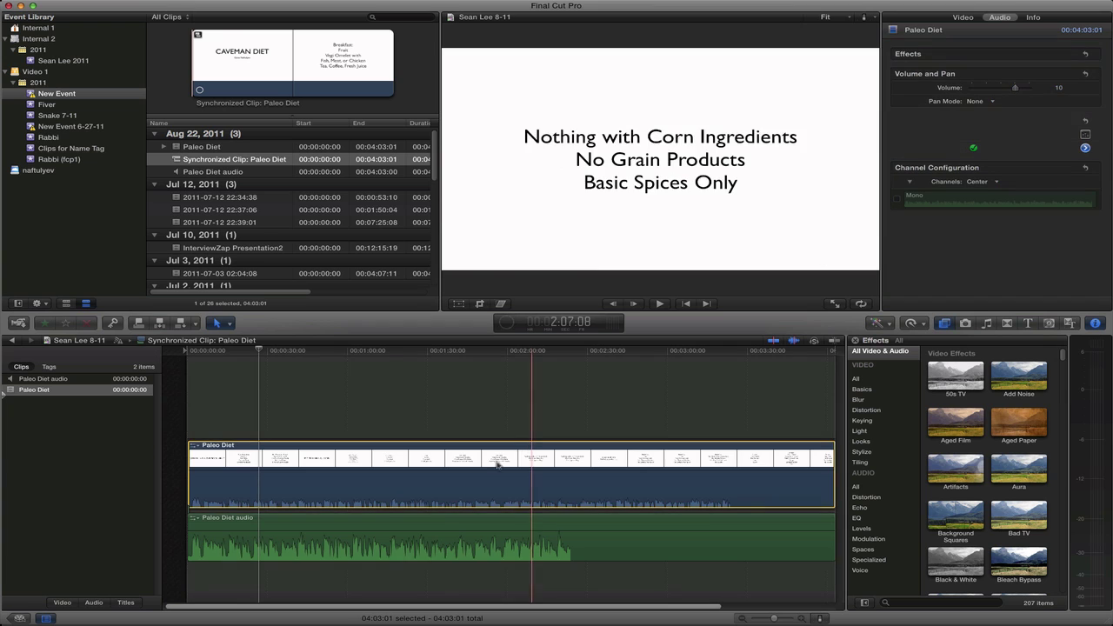
{"action": "left_click", "coordinate": [314, 528]}
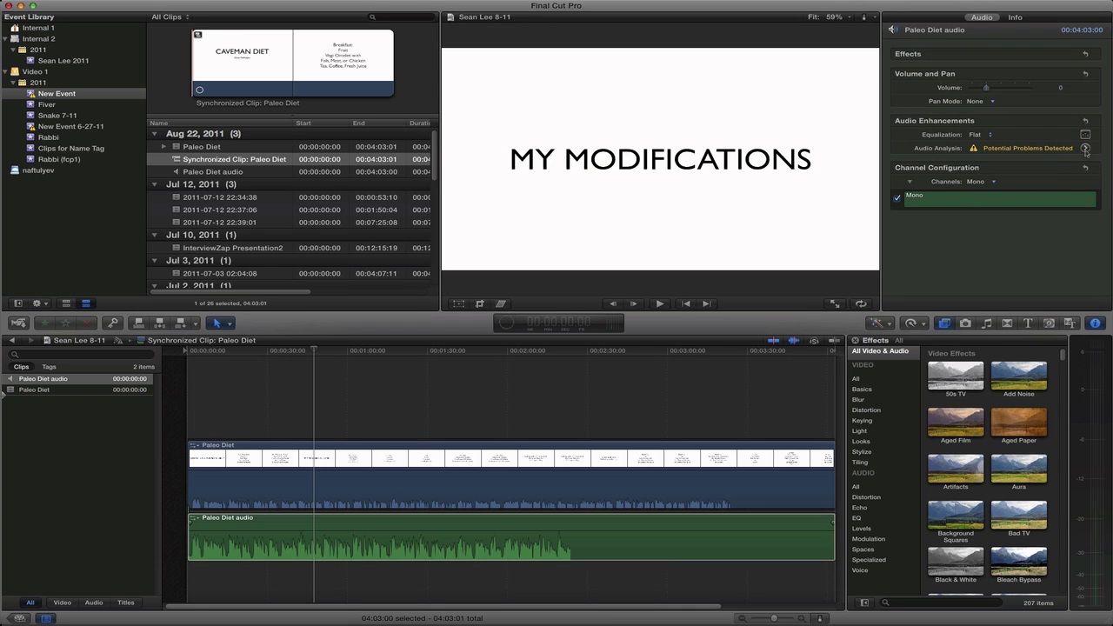
{"action": "left_click", "coordinate": [1085, 149]}
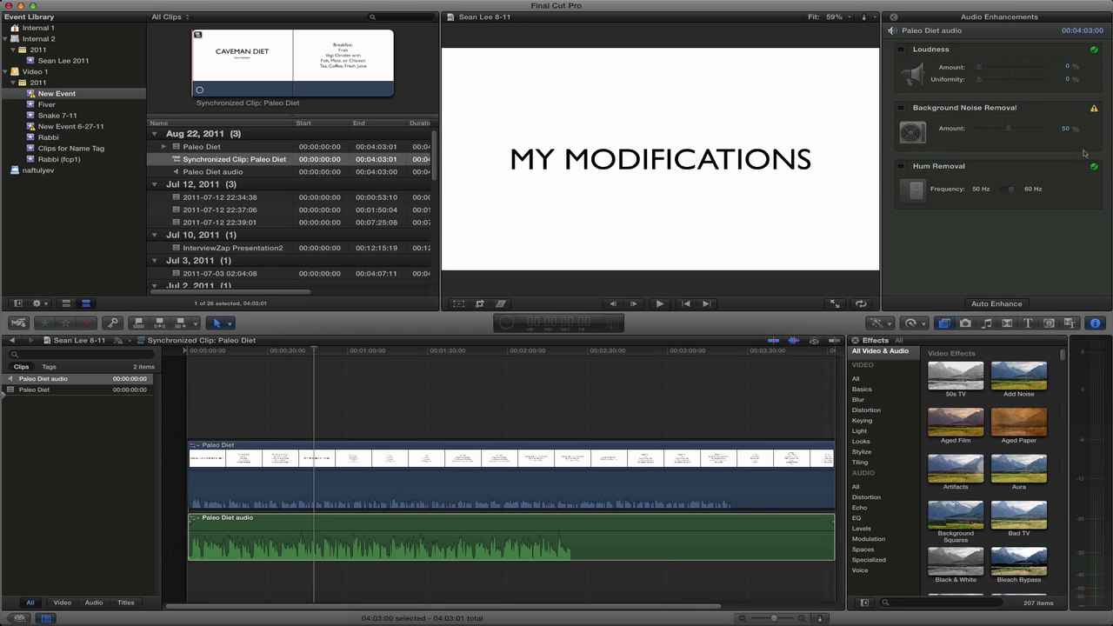
{"action": "left_click", "coordinate": [894, 18]}
{"action": "left_click", "coordinate": [294, 539]}
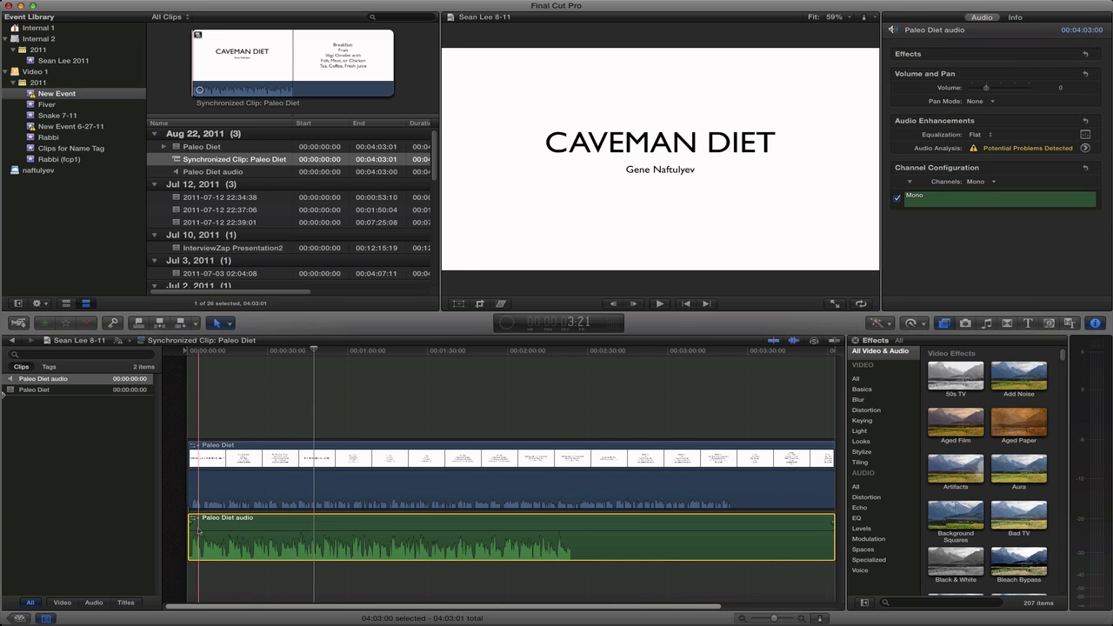
{"action": "key", "text": "Home"}
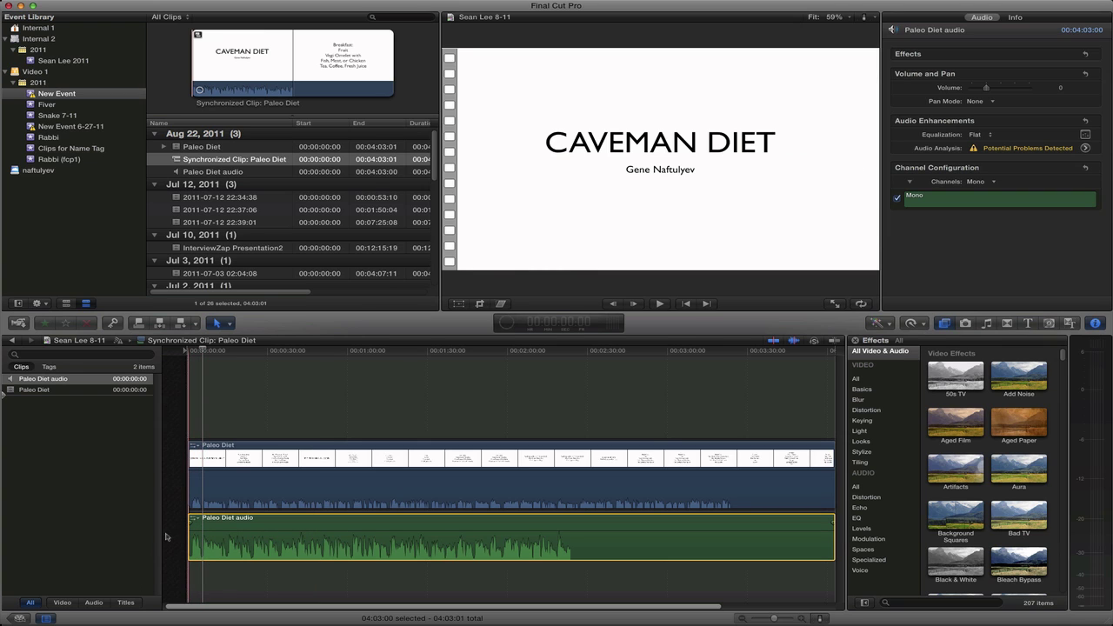
Step: Play the Paleo Diet clip briefly to check the cleaned audio matches the slides
{"action": "left_click", "coordinate": [197, 487]}
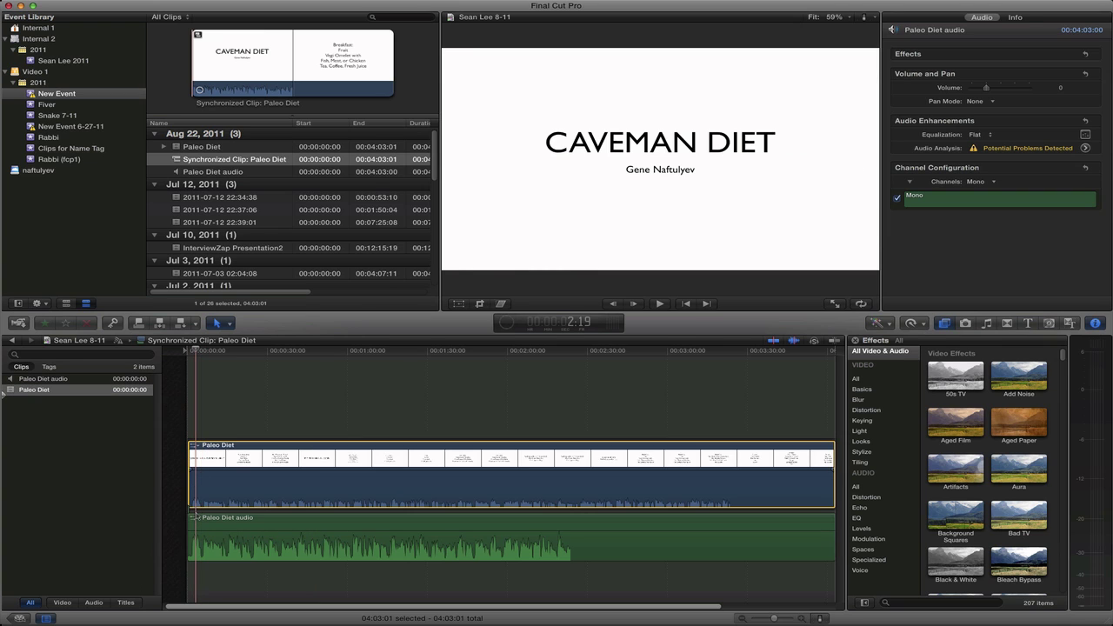
{"action": "key", "text": "space"}
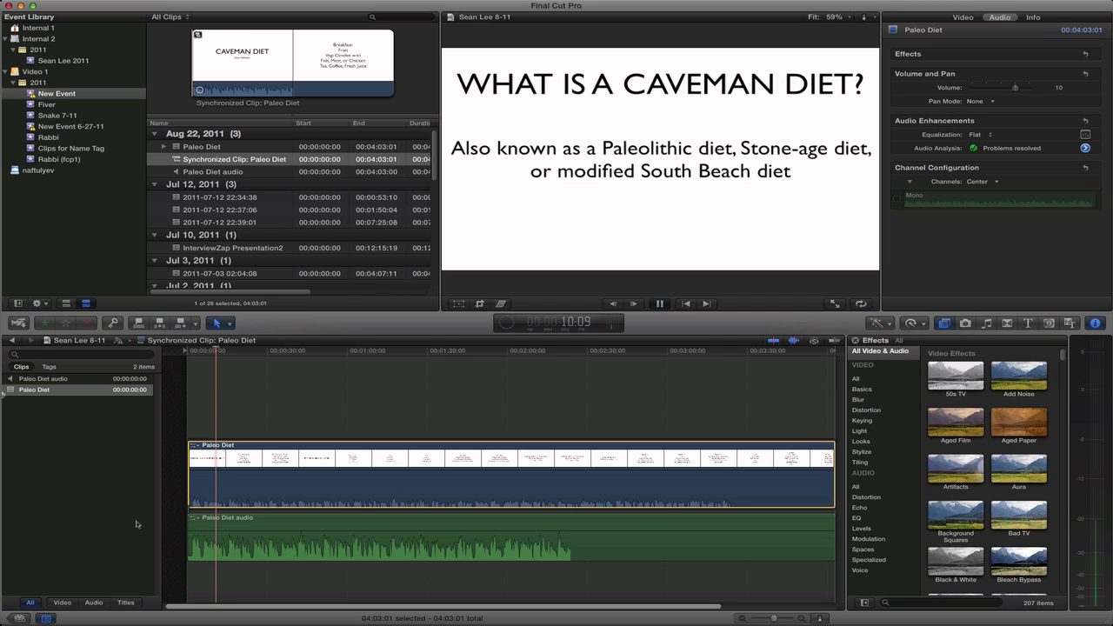
{"action": "key", "text": "space"}
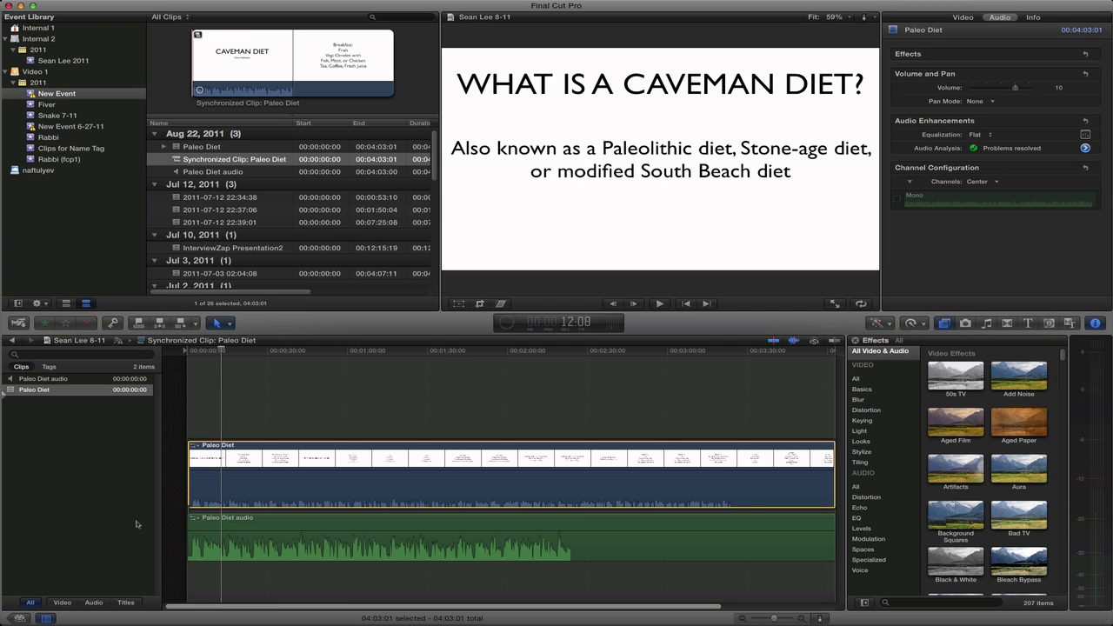